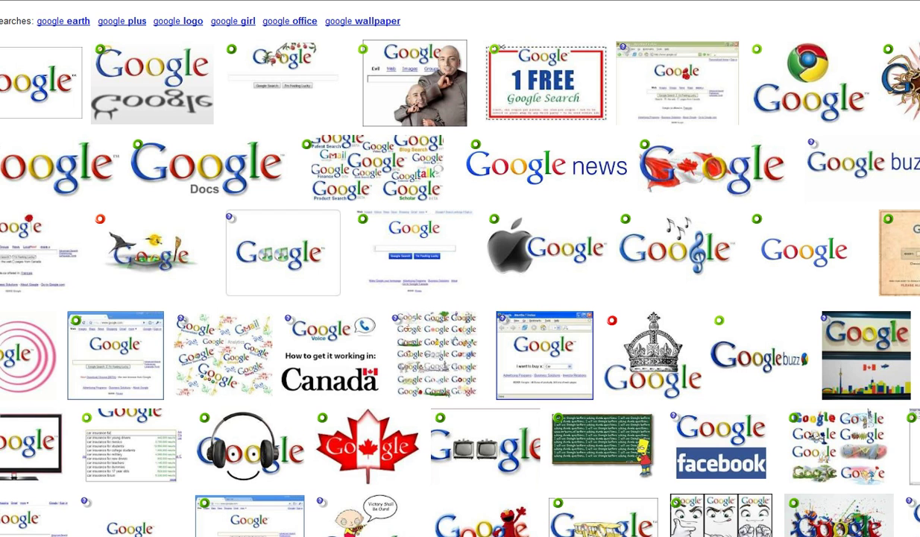
Search Google Images for 'mozilla' and 'firefox 2' to list Firefox logo images.
type("mozilla")
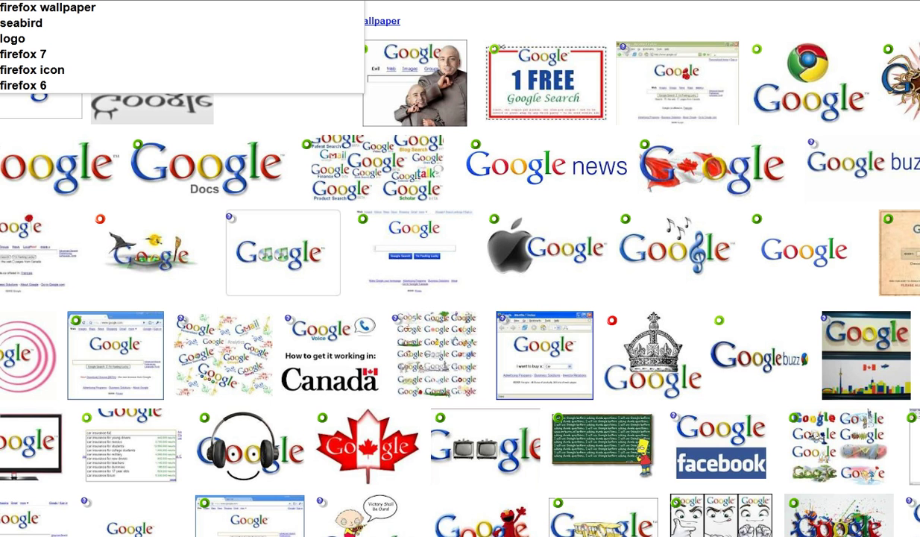
type("firefox 2")
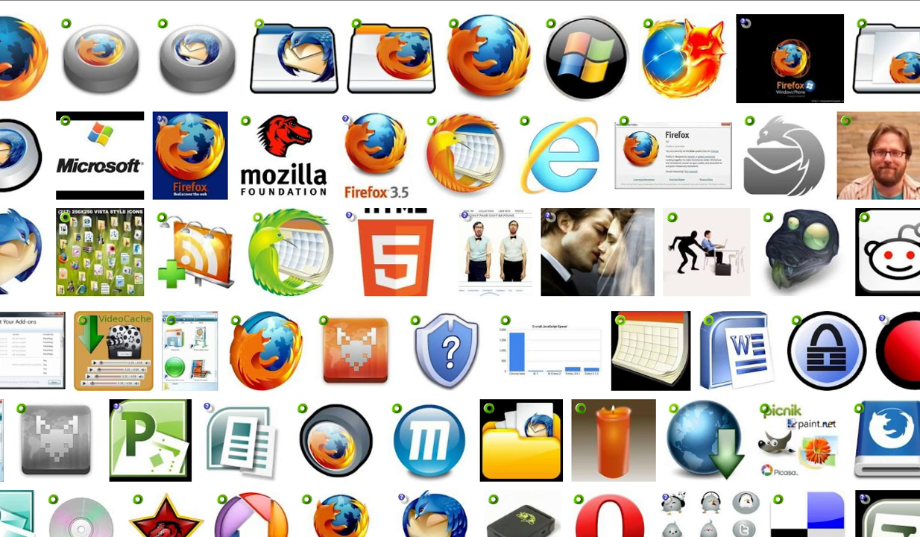
View the round Firefox logo result at full size and save that image to disk.
right_click(13, 51)
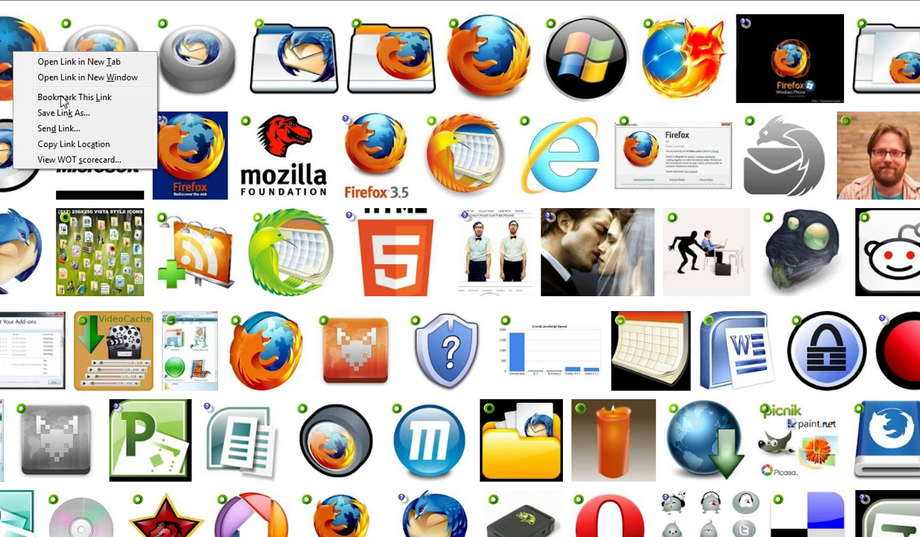
left_click(78, 113)
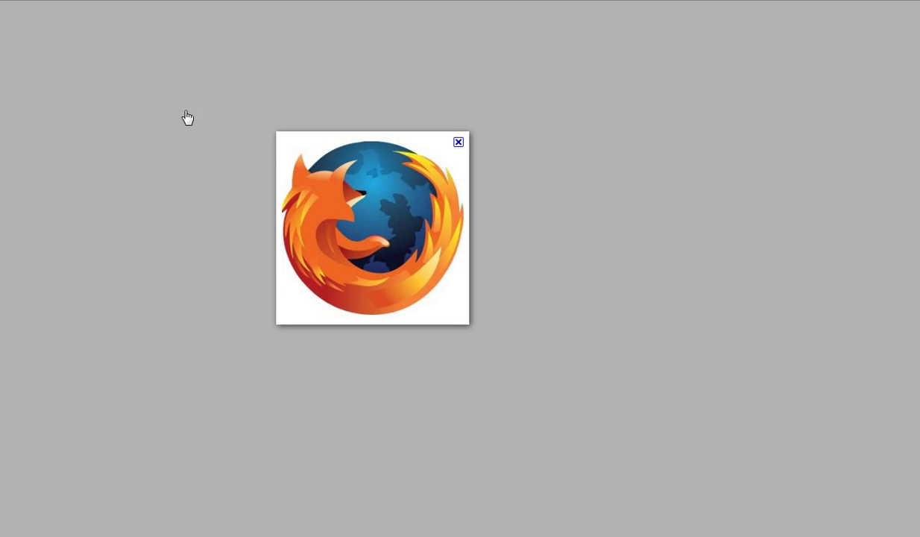
right_click(382, 206)
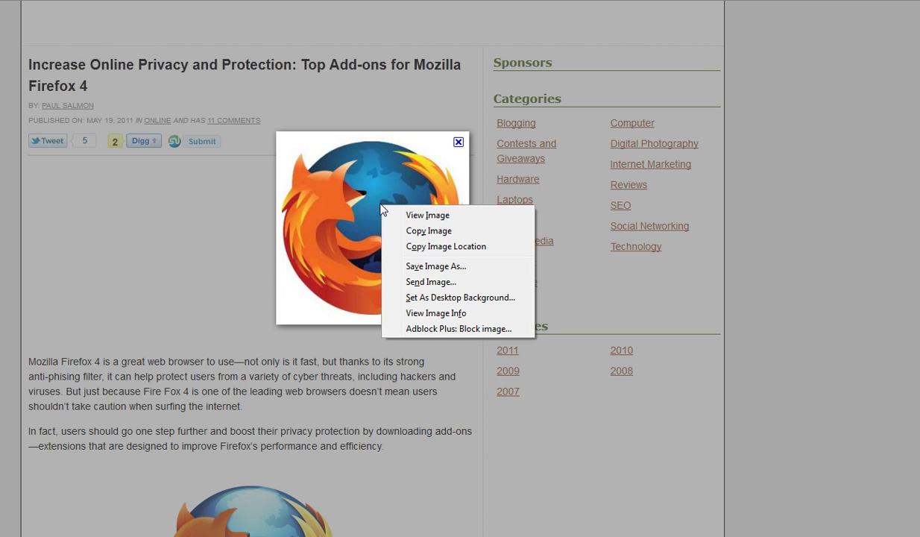
left_click(448, 267)
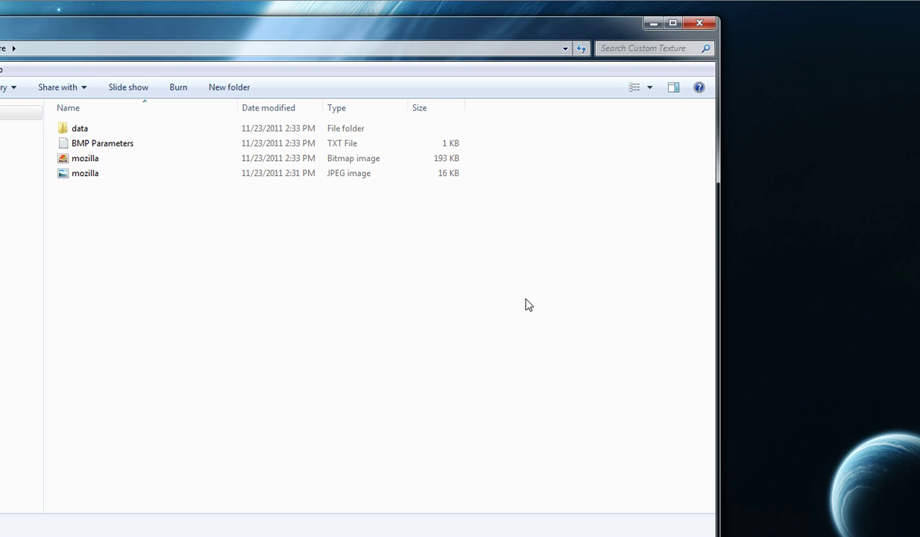
Open the Custom Texture folder on the desktop, then open BMP Parameters.txt.
left_click(87, 177)
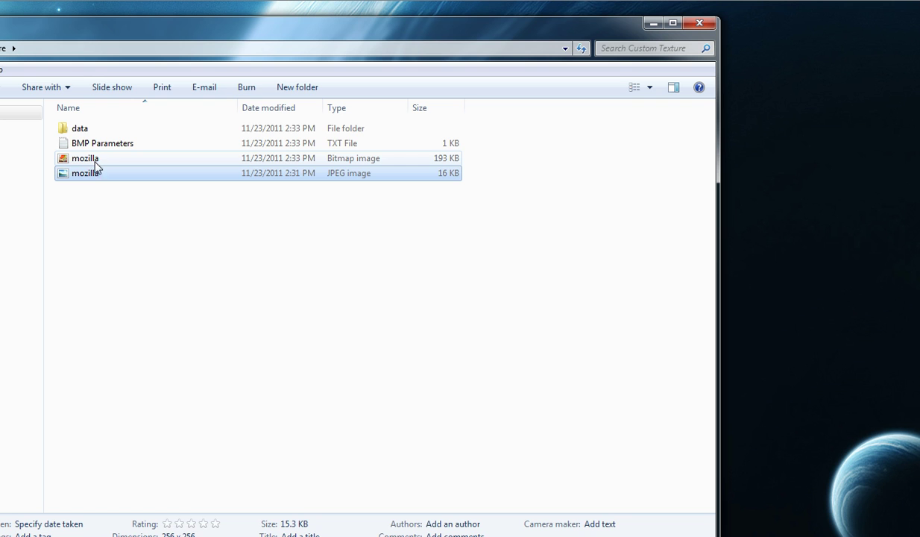
left_click(127, 237)
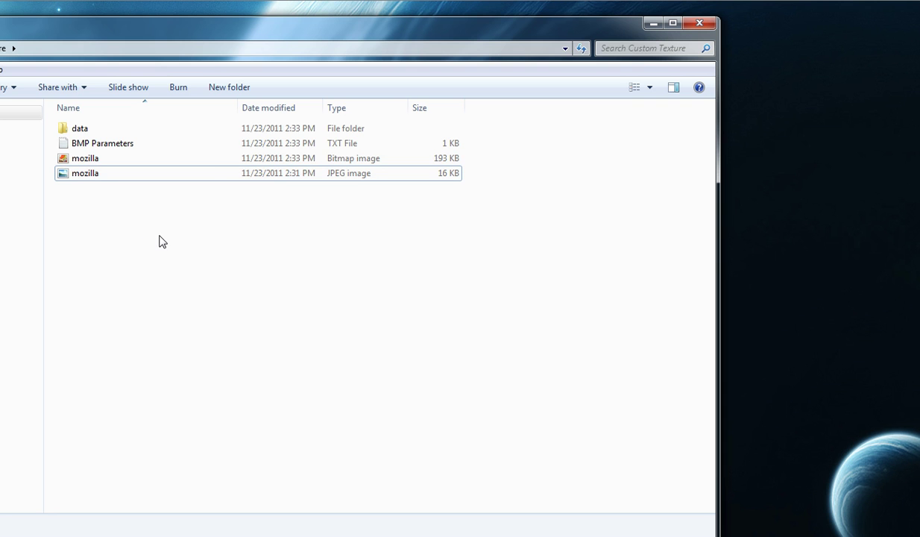
double_click(98, 145)
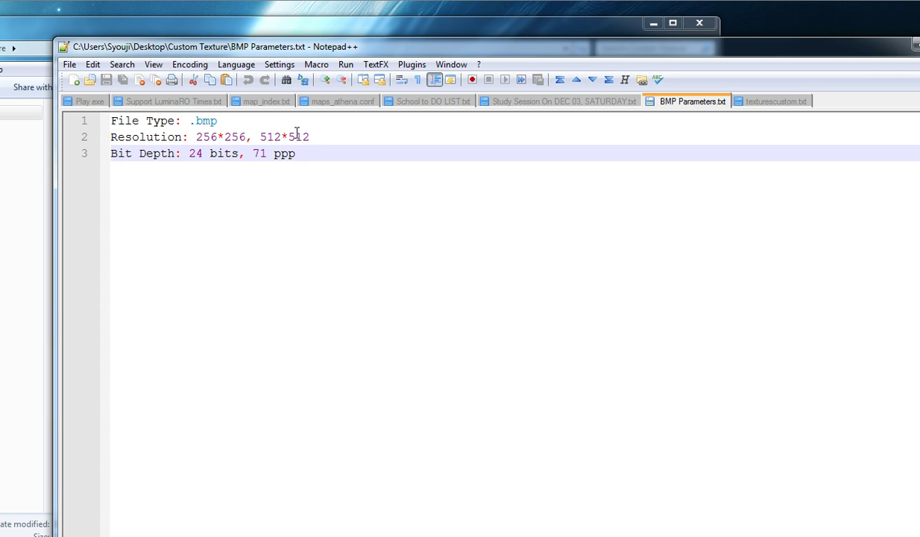
Highlight the required .bmp type and 256*256 / 512*512 resolutions, then close Notepad++.
left_click_drag(221, 120, 188, 120)
left_click(229, 120)
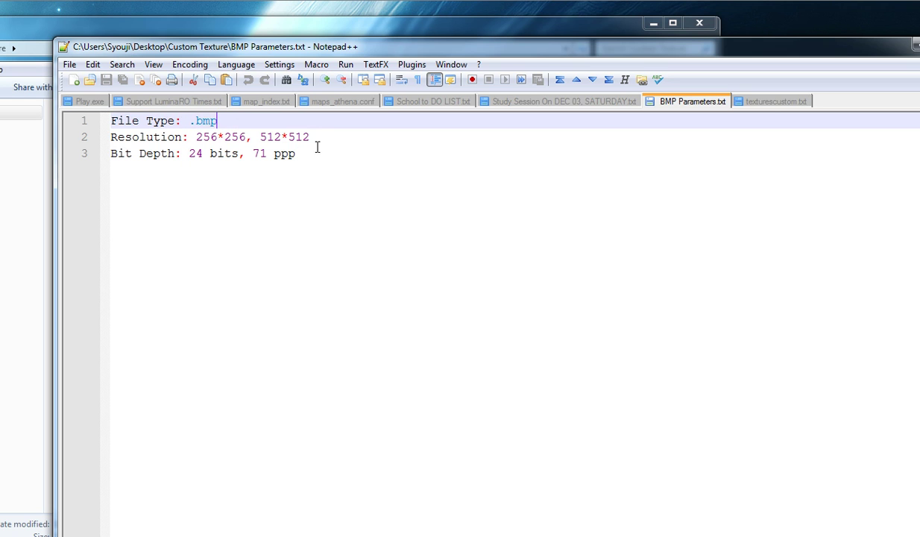
left_click_drag(196, 136, 309, 138)
left_click(340, 142)
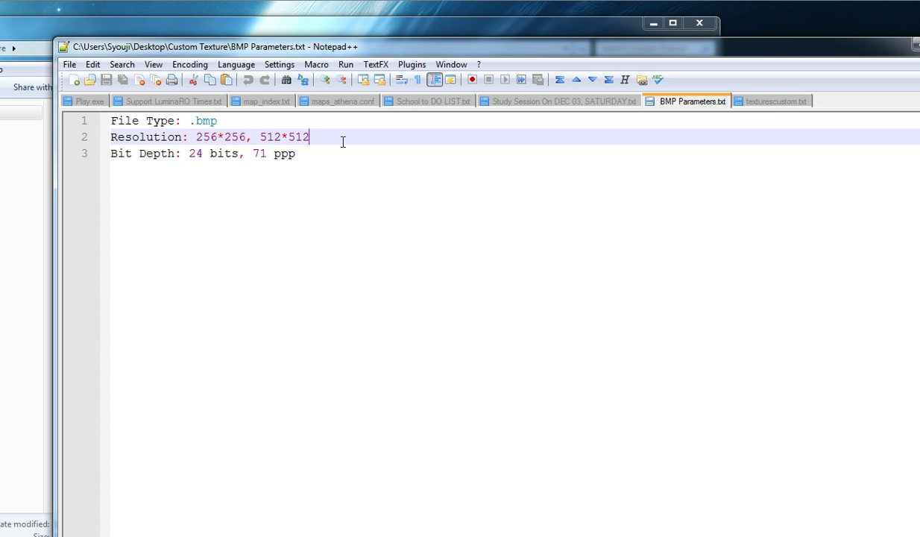
left_click_drag(311, 137, 189, 137)
left_click(341, 175)
double_click(291, 136)
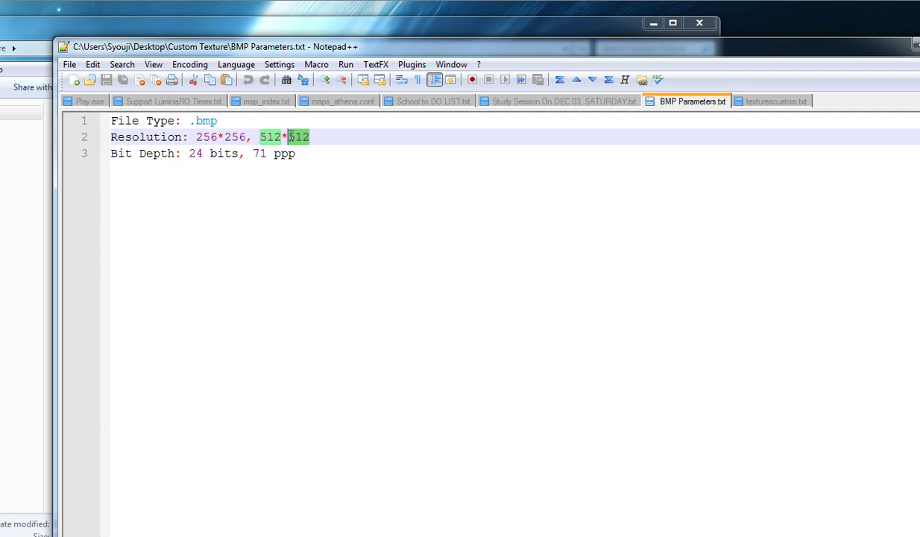
left_click_drag(291, 136, 190, 137)
left_click(318, 196)
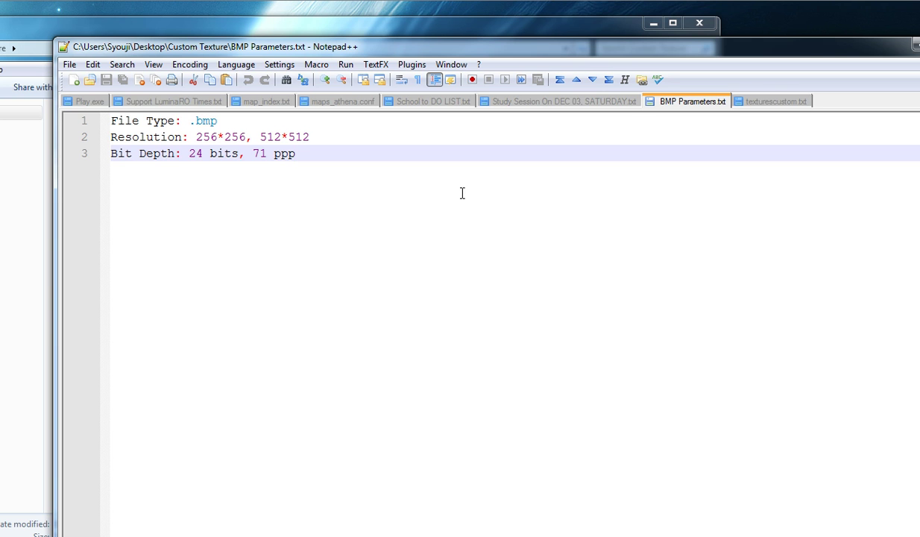
key("alt+F4")
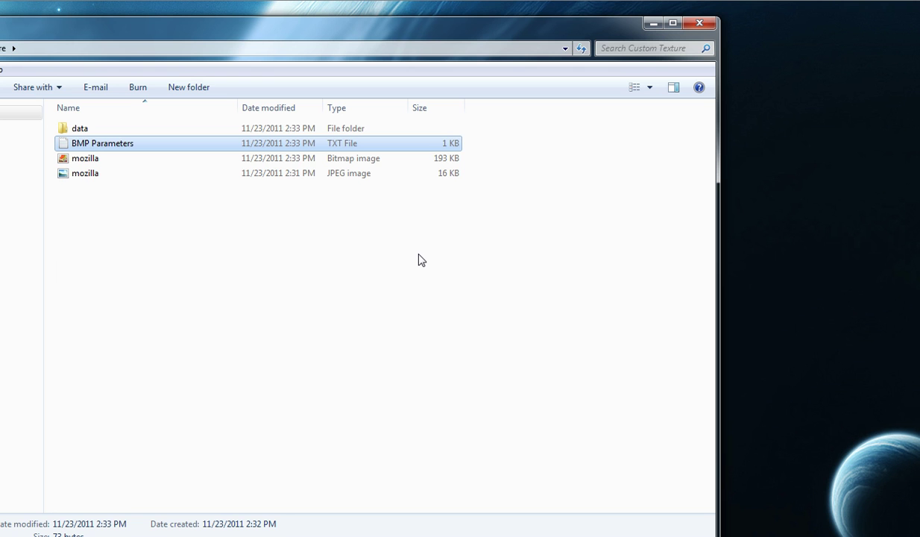
Open mozilla.jpg in Paint and save it as a 24-bit bitmap, replacing mozilla.bmp, then close it.
right_click(90, 180)
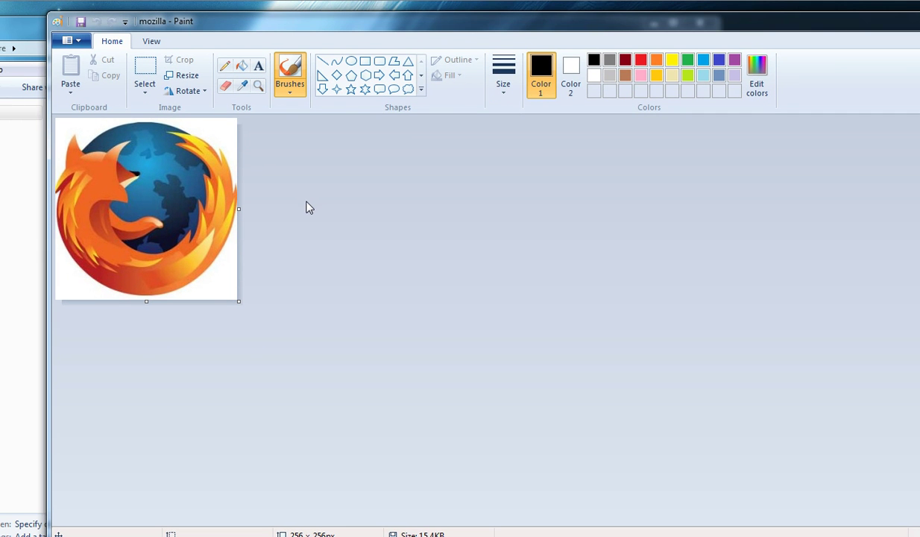
left_click(75, 43)
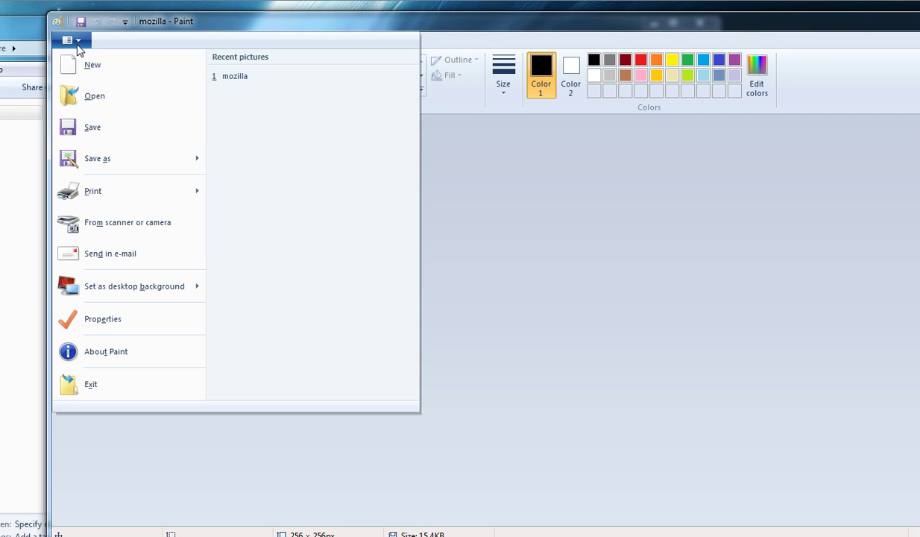
left_click(117, 164)
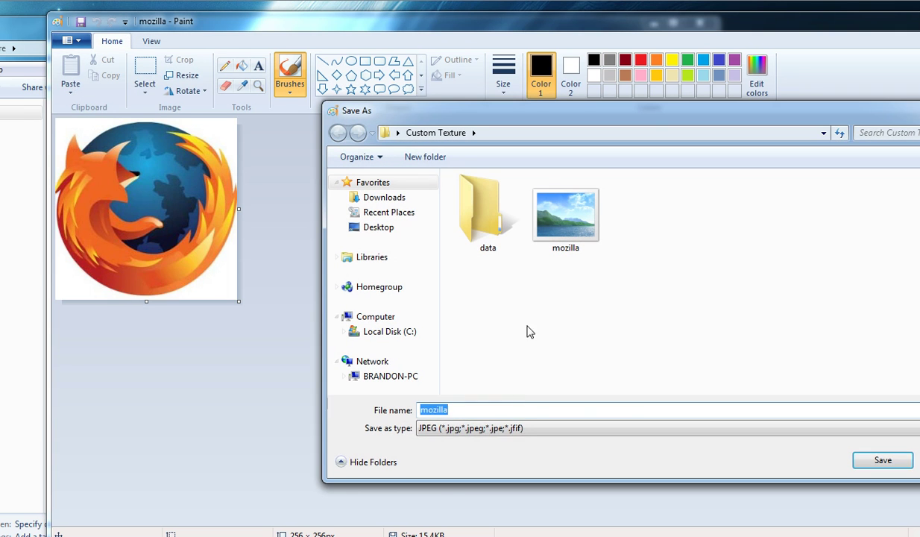
left_click(524, 428)
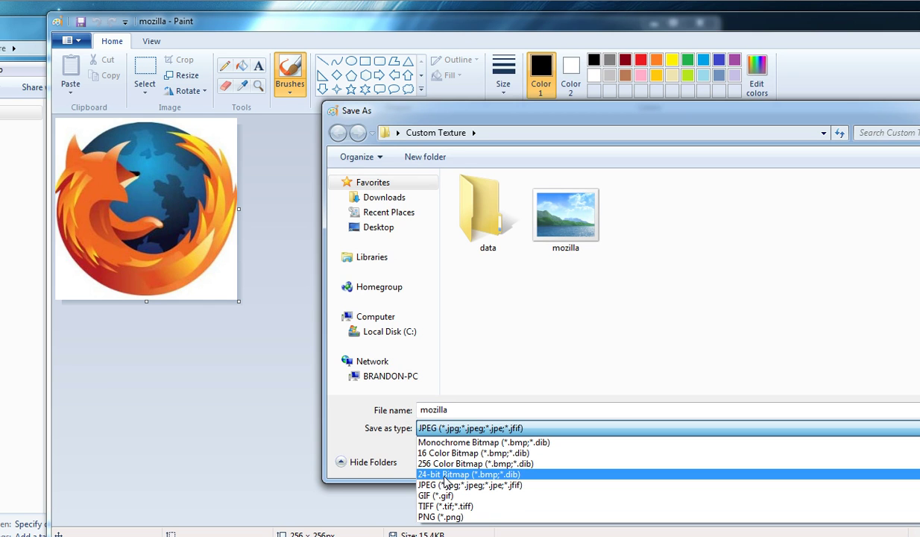
left_click(446, 475)
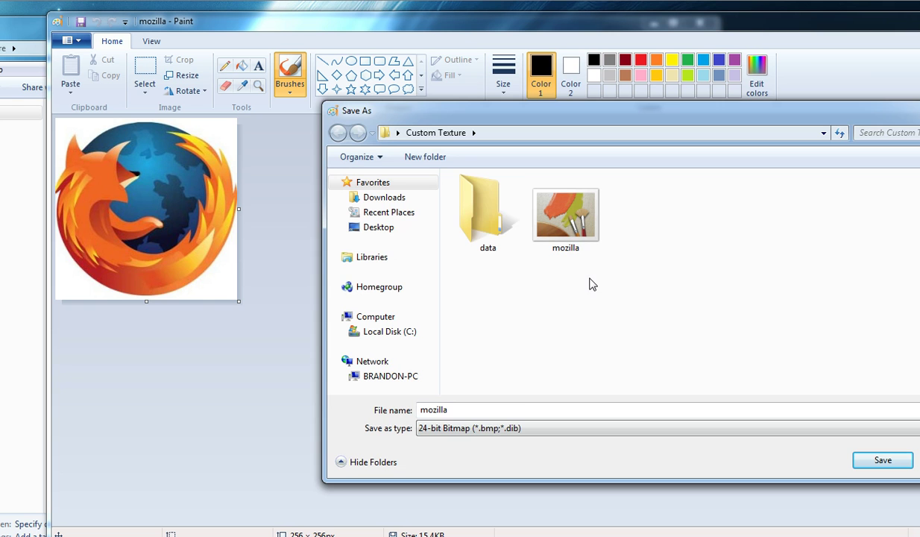
left_click(880, 461)
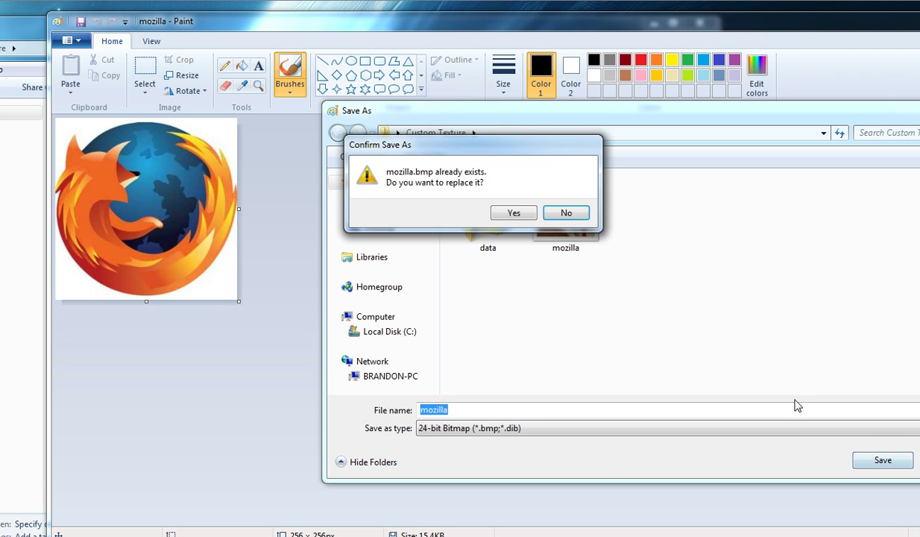
left_click(507, 216)
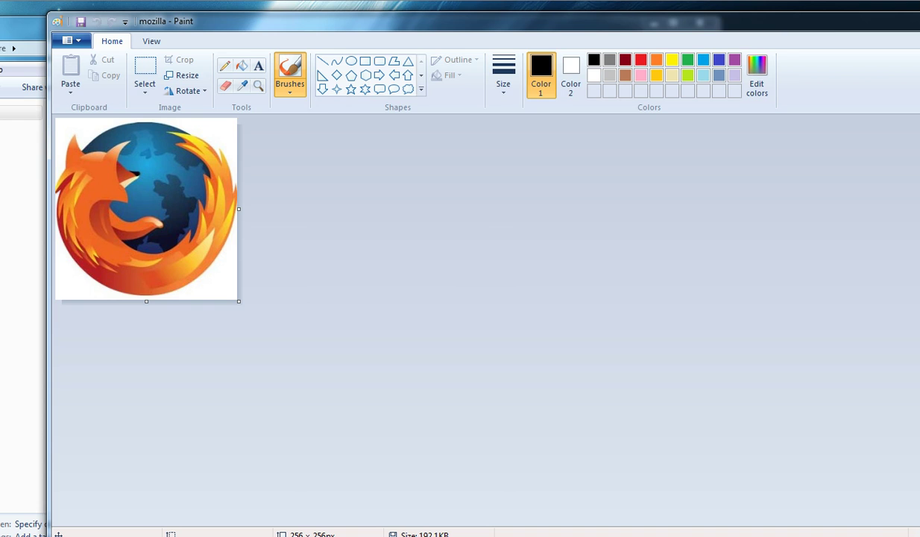
key("alt+F4")
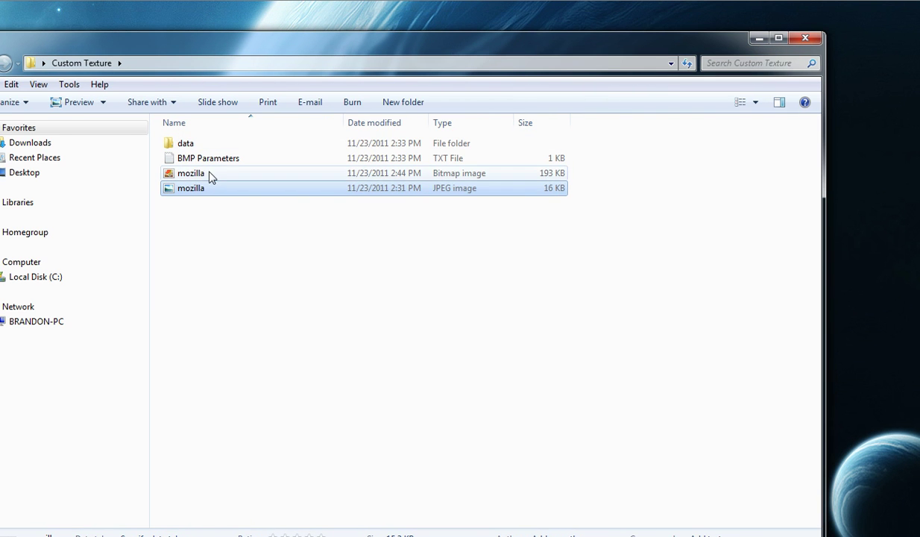
Check mozilla.bmp's properties show 256-pixel width and 24-bit depth, then close them.
left_click(211, 175)
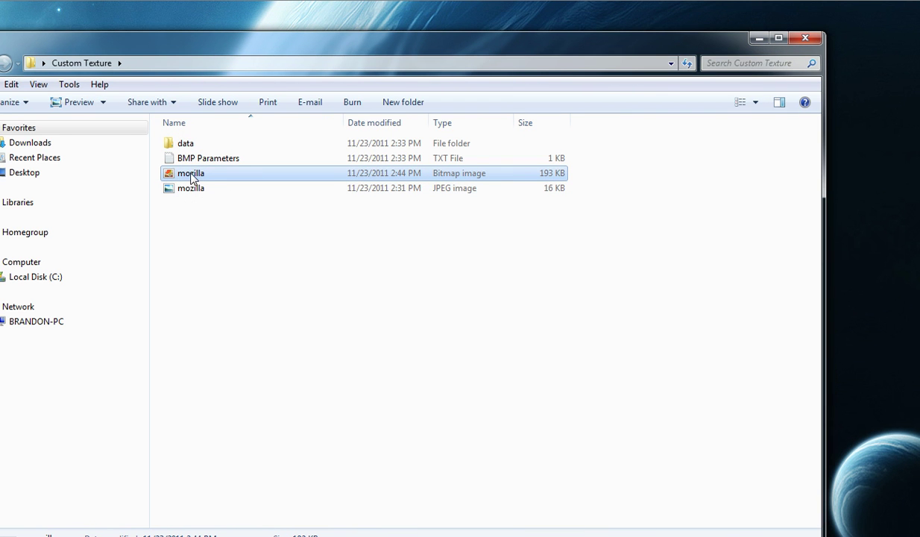
right_click(196, 178)
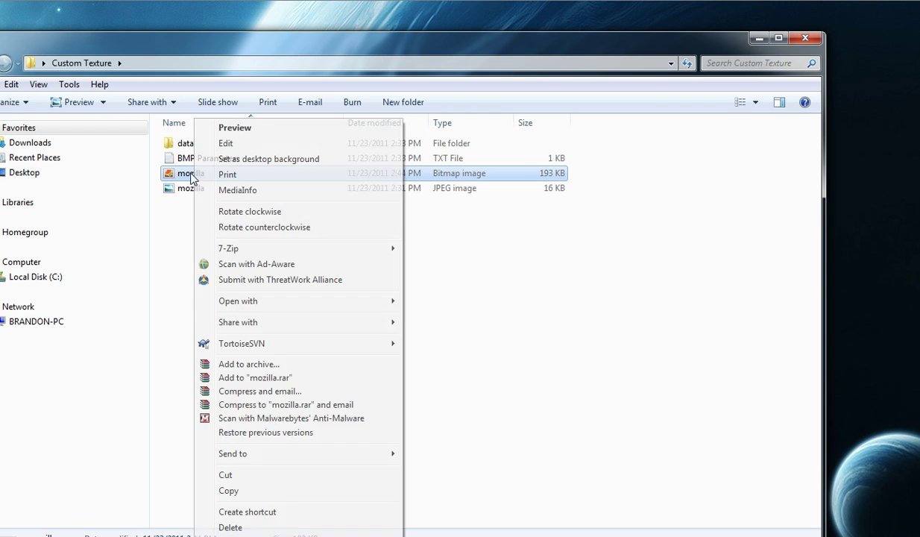
left_click(338, 534)
left_click(290, 207)
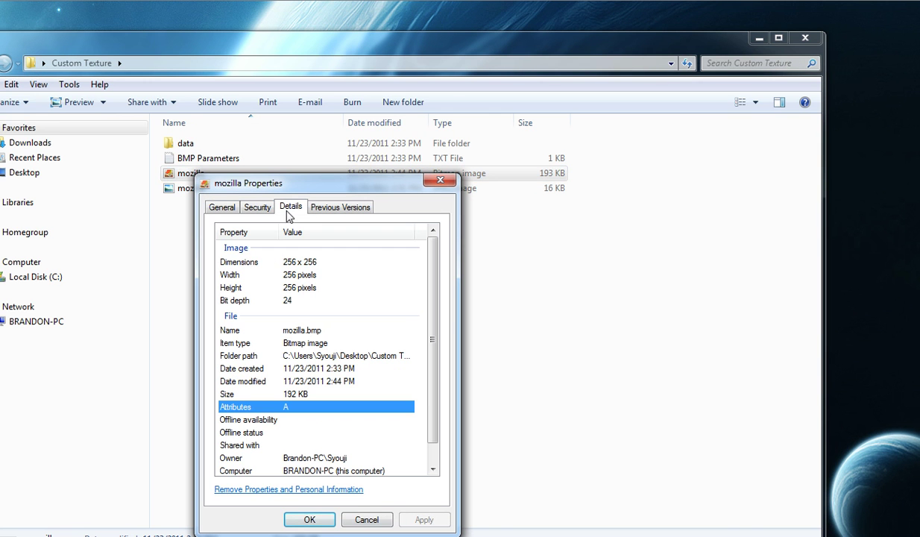
left_click(255, 316)
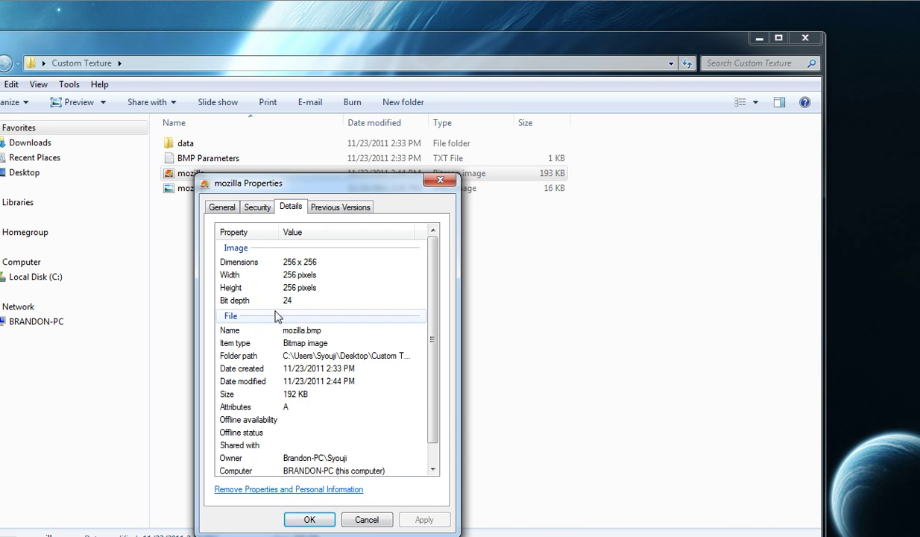
left_click(279, 298)
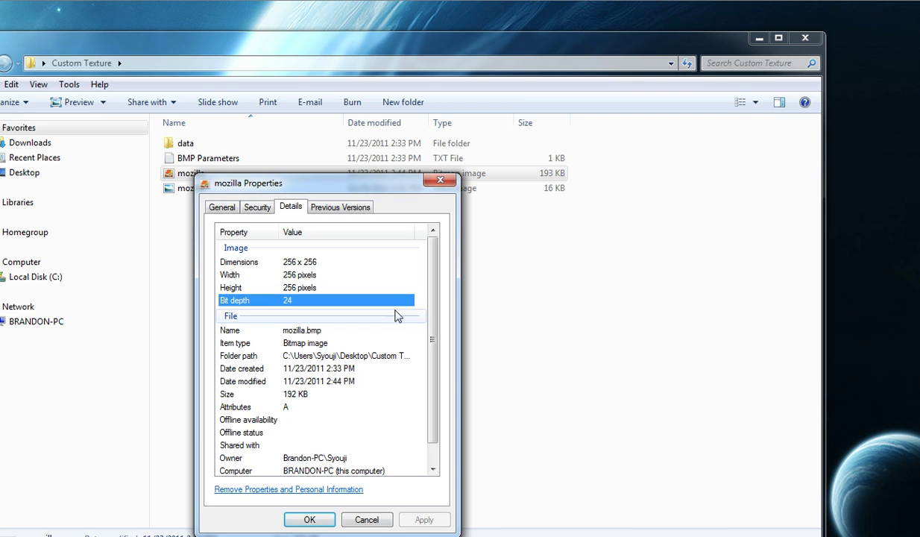
left_click(312, 276)
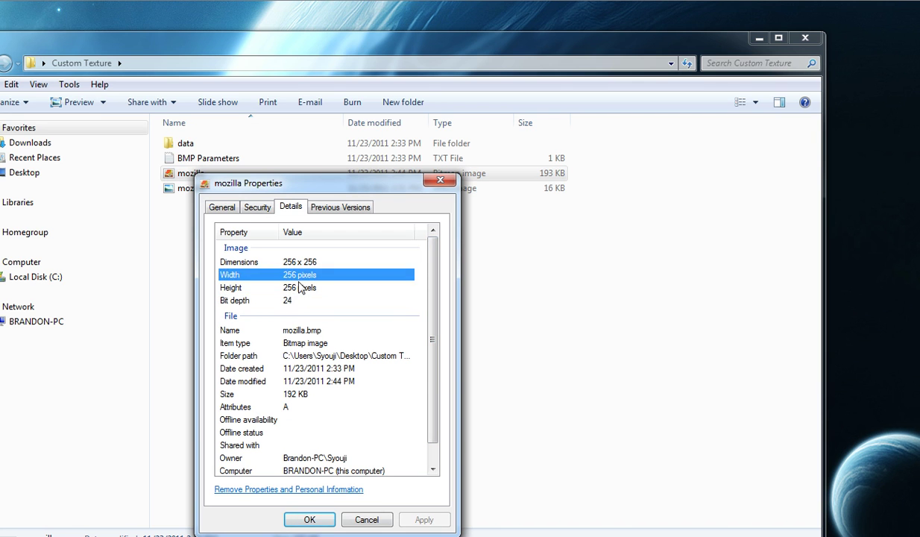
left_click(367, 520)
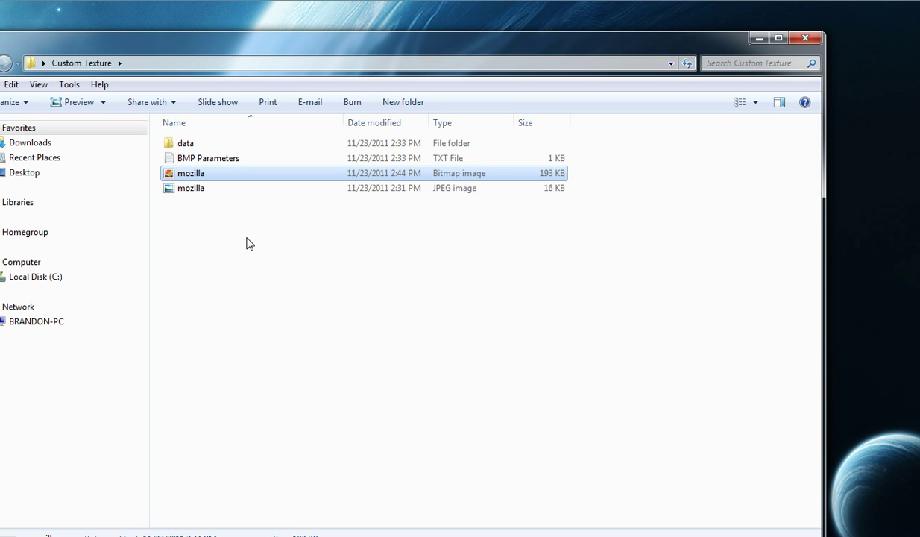
left_click(355, 244)
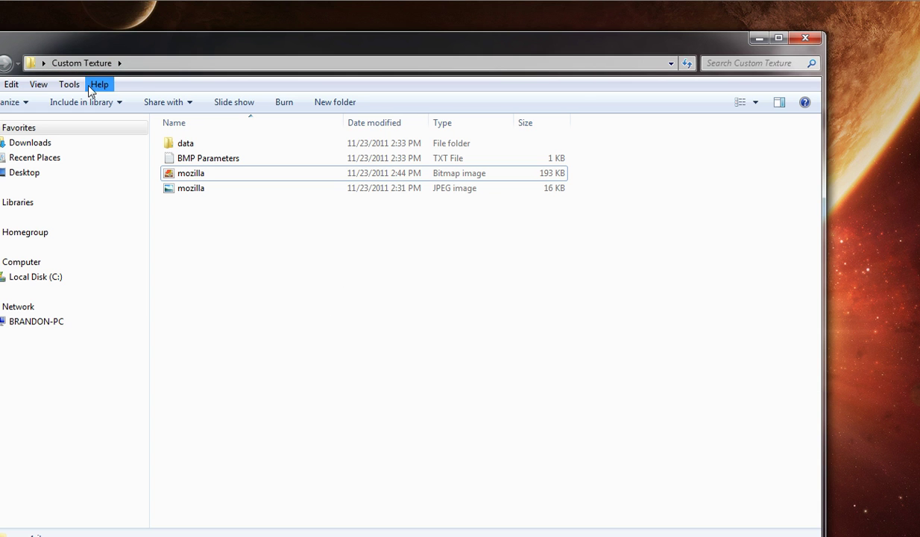
Open the data folder and then its texture subfolder.
right_click(173, 142)
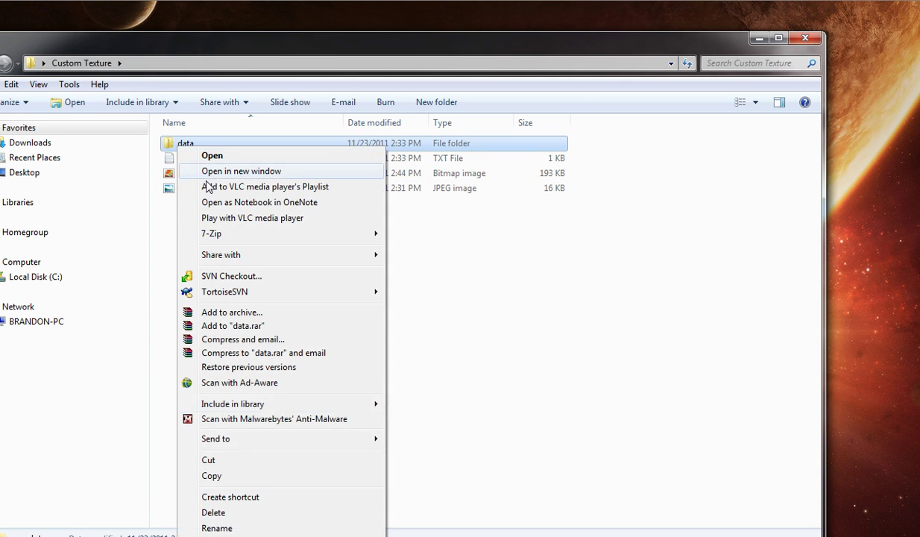
left_click(355, 308)
double_click(195, 146)
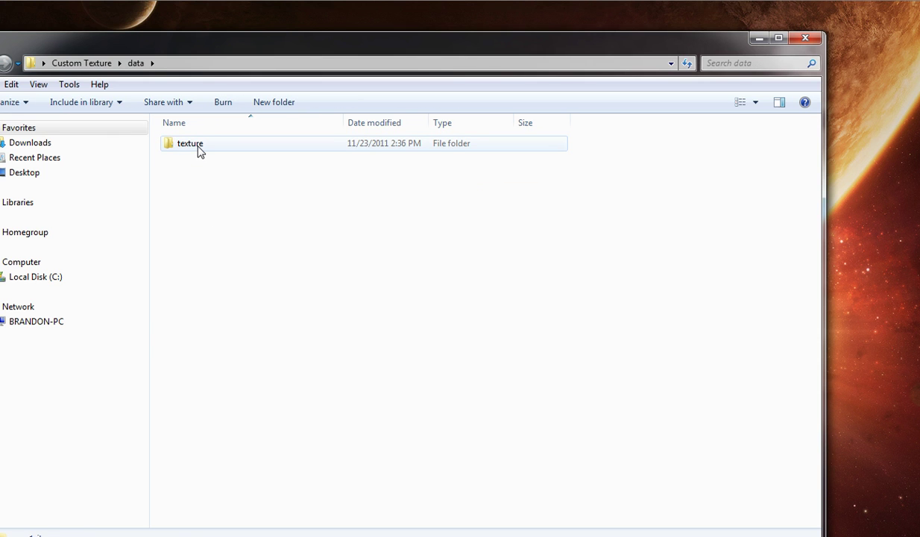
double_click(198, 149)
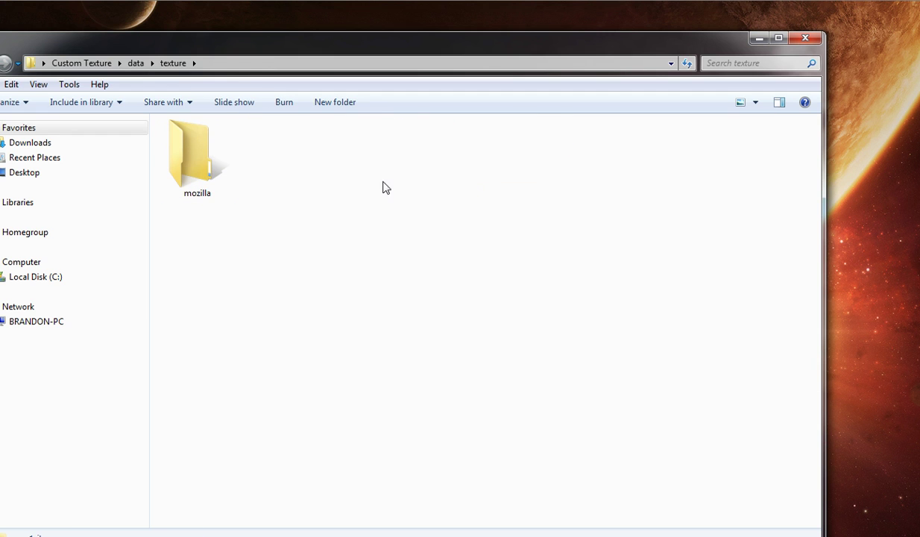
right_click(359, 216)
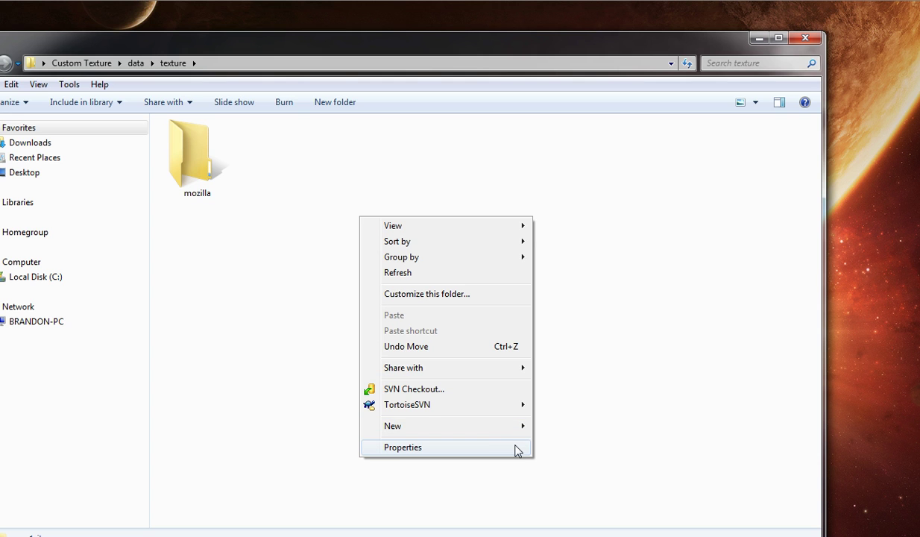
mouse_move(498, 431)
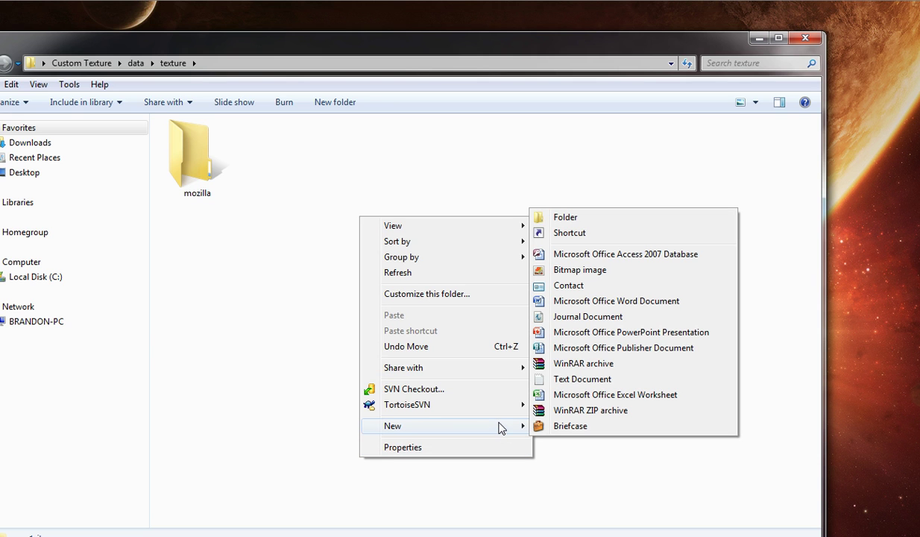
left_click(247, 187)
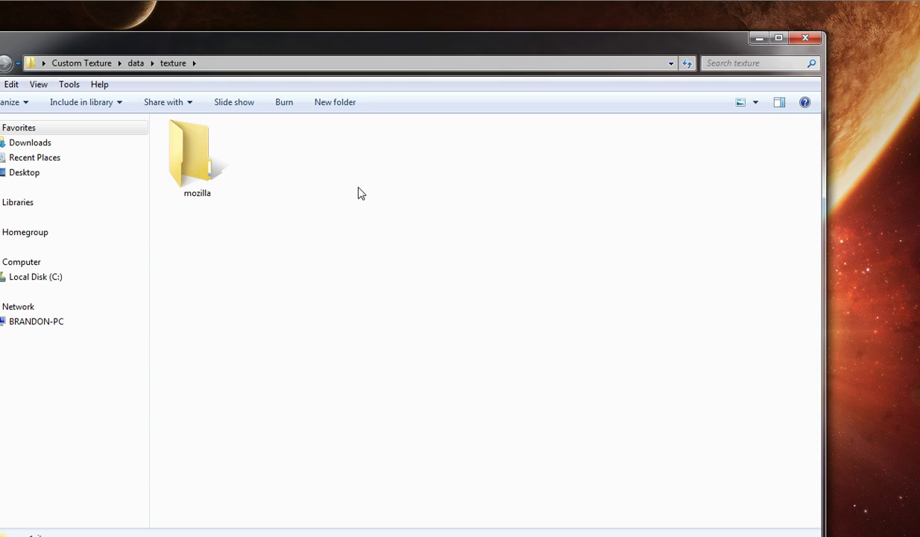
Create a new folder named 'grass' inside texture, then delete it to the Recycle Bin.
right_click(393, 190)
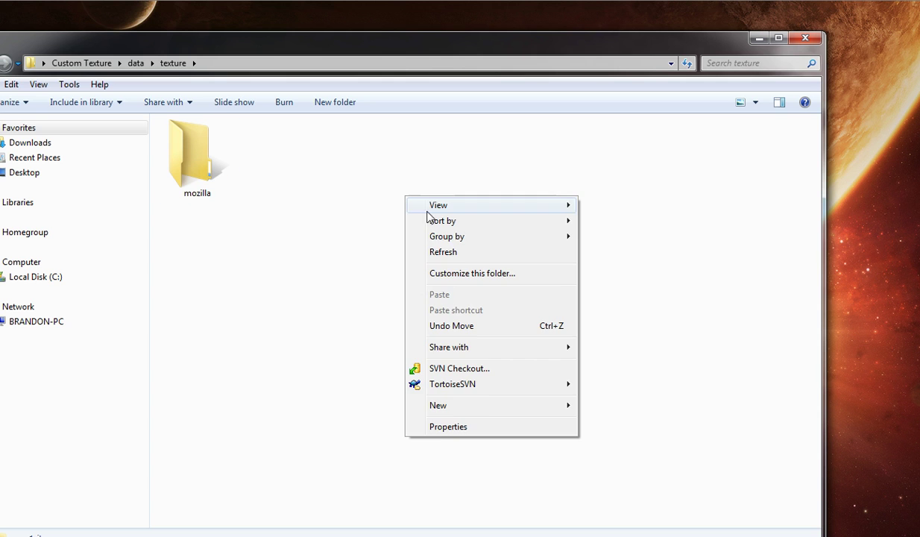
mouse_move(460, 389)
left_click(636, 199)
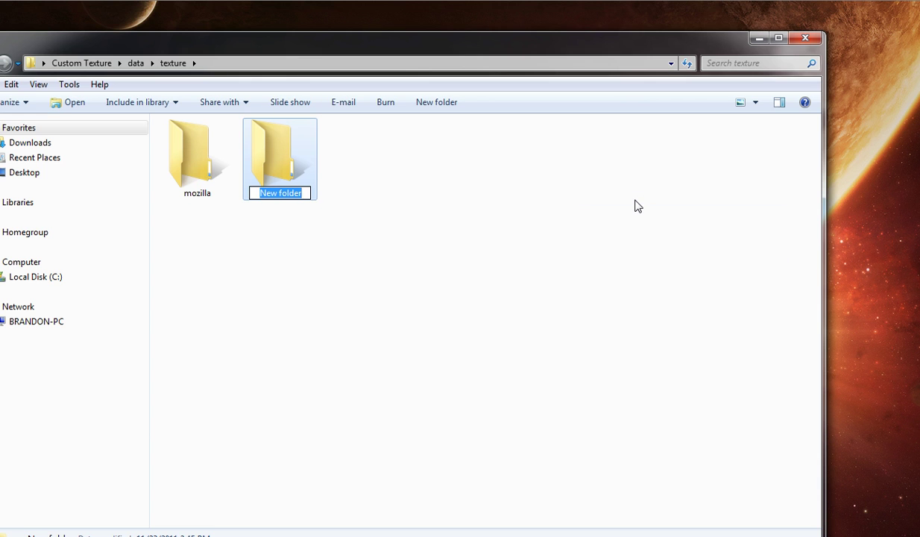
type("grass")
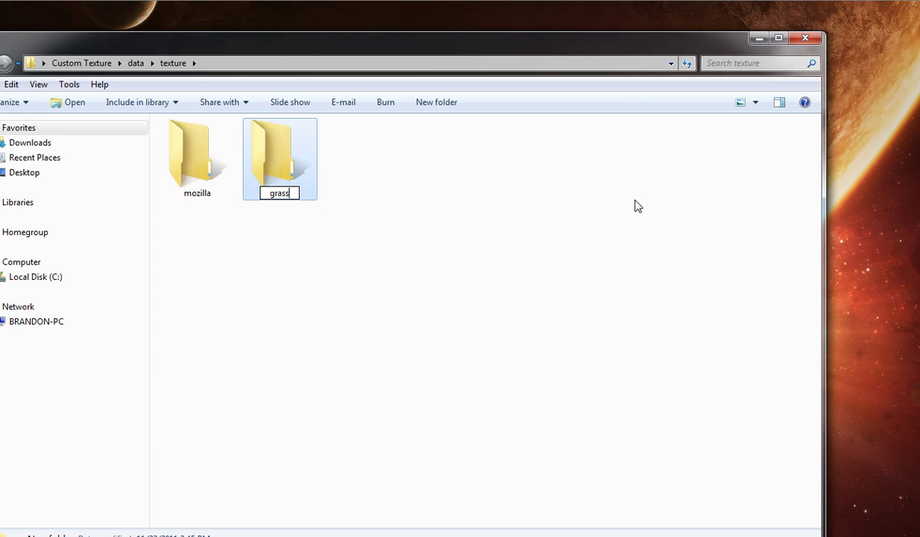
left_click(507, 185)
left_click(188, 164)
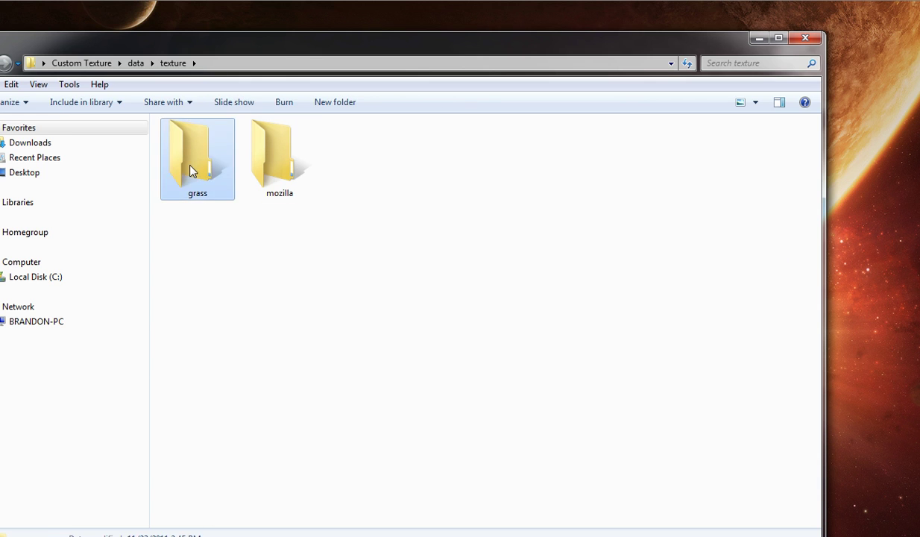
key("Delete")
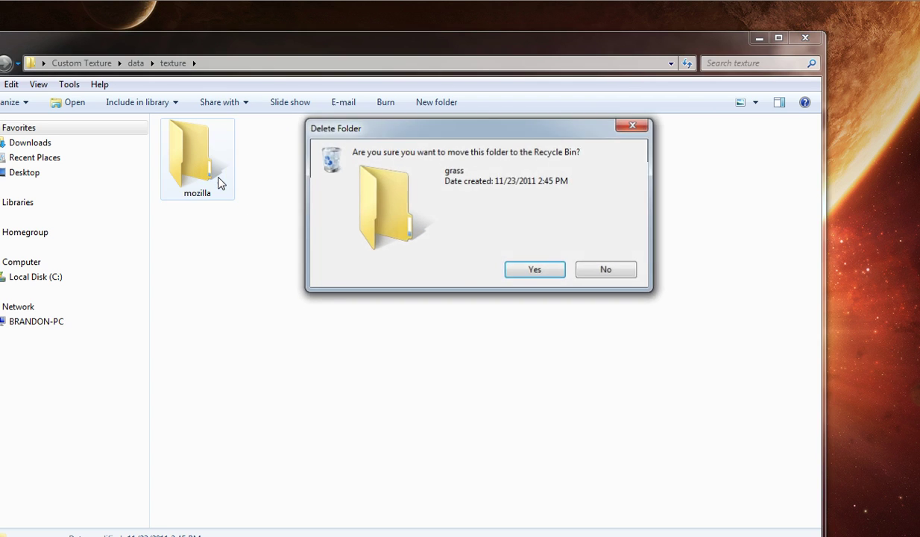
key("Return")
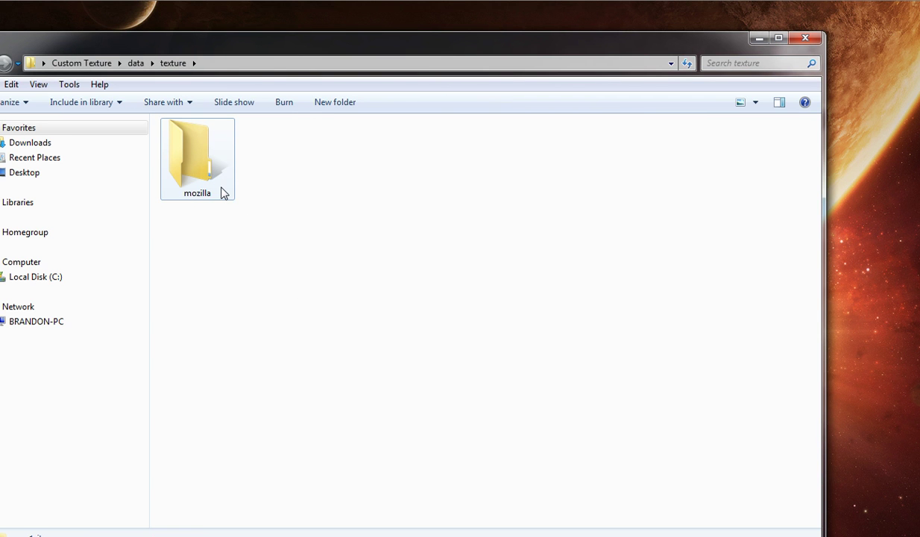
Check the mozilla image in texture\mozilla, go back up to Custom Texture, and switch to eAthena Core GRF.
double_click(201, 164)
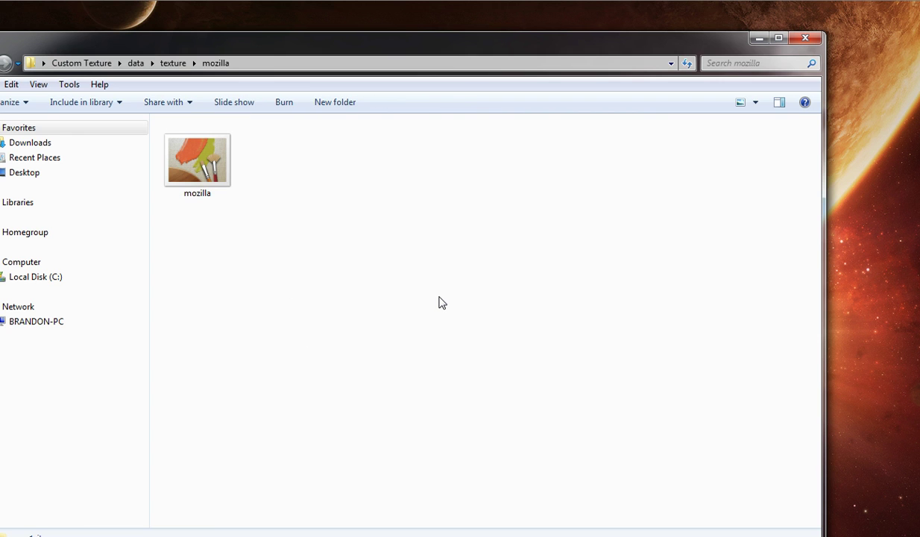
left_click(191, 181)
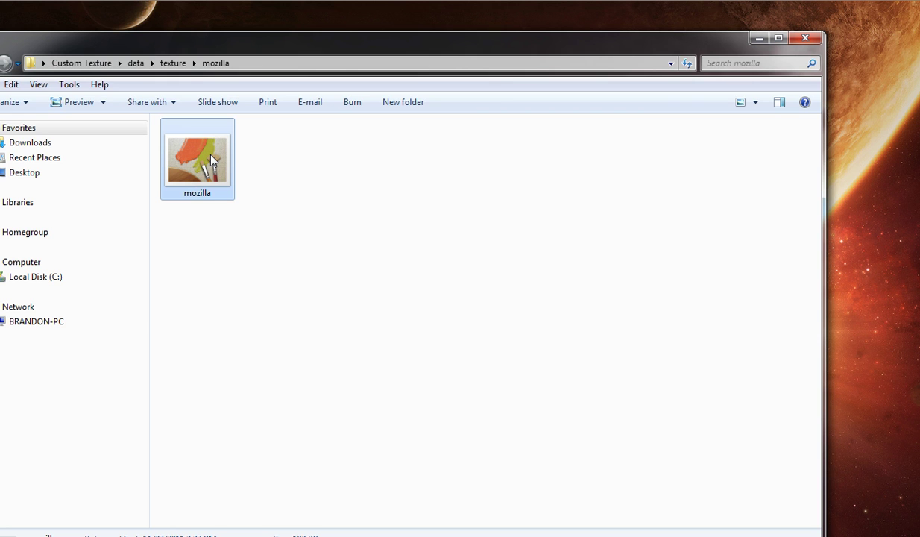
key("alt+Up")
key("alt+Up")
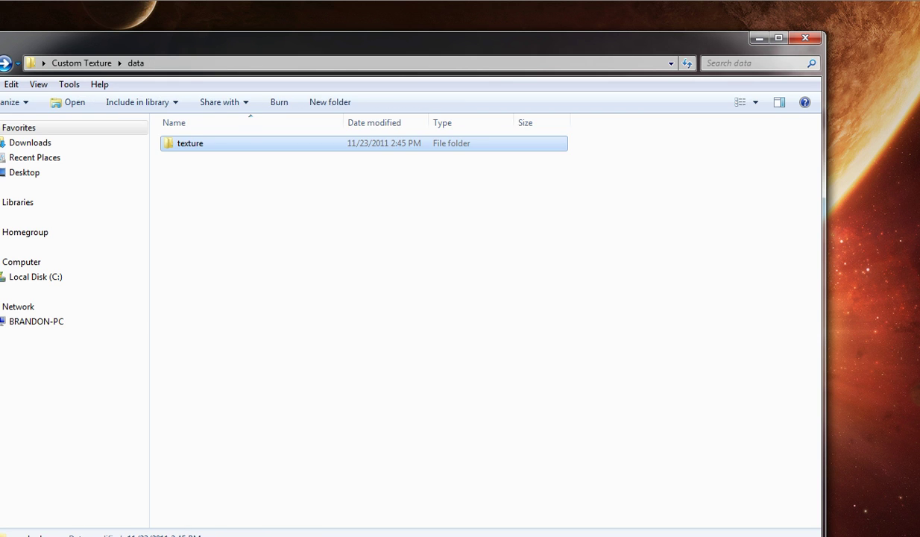
key("alt+Up")
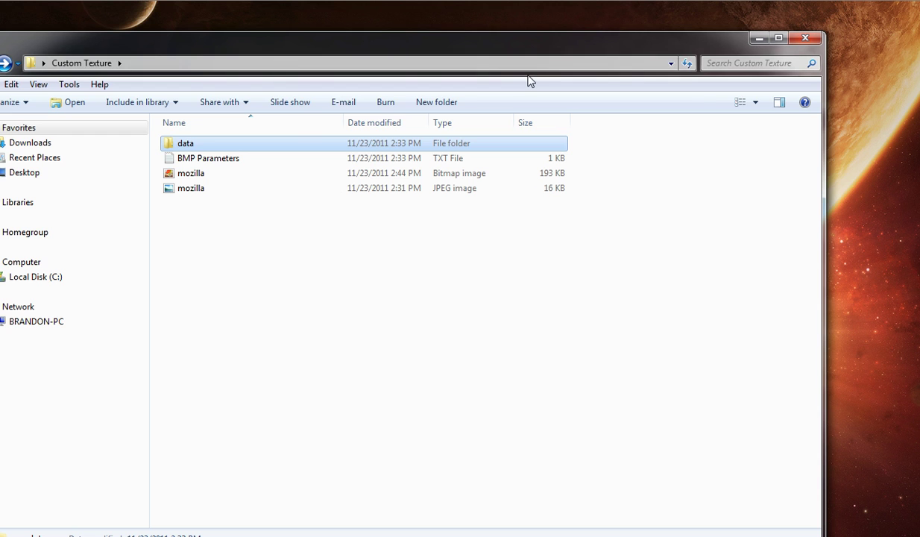
key("alt+Tab")
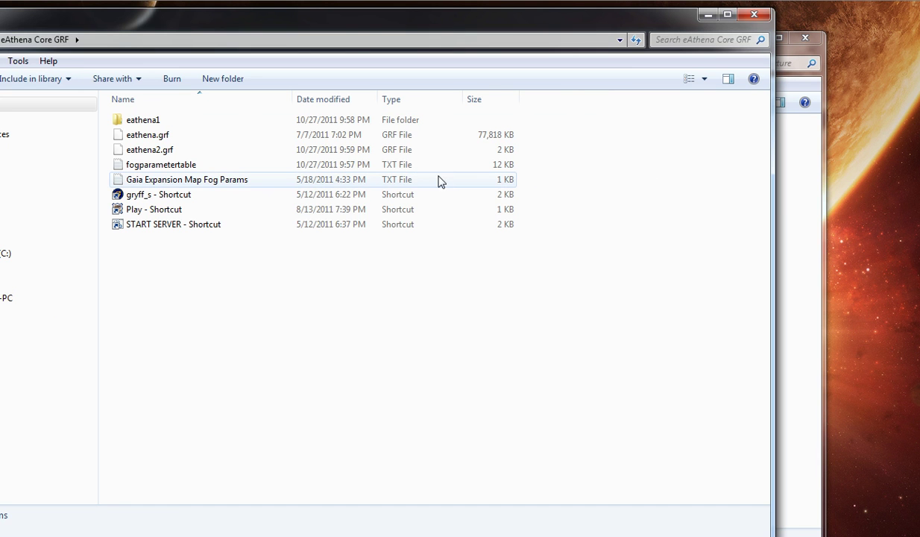
Launch Gryff using the gryff_s shortcut in the eAthena Core GRF folder.
left_click(141, 197)
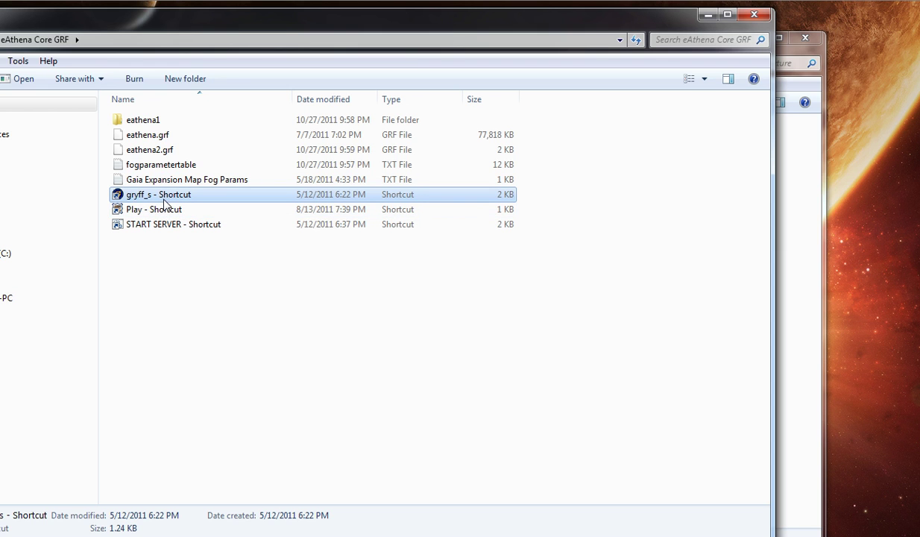
double_click(149, 198)
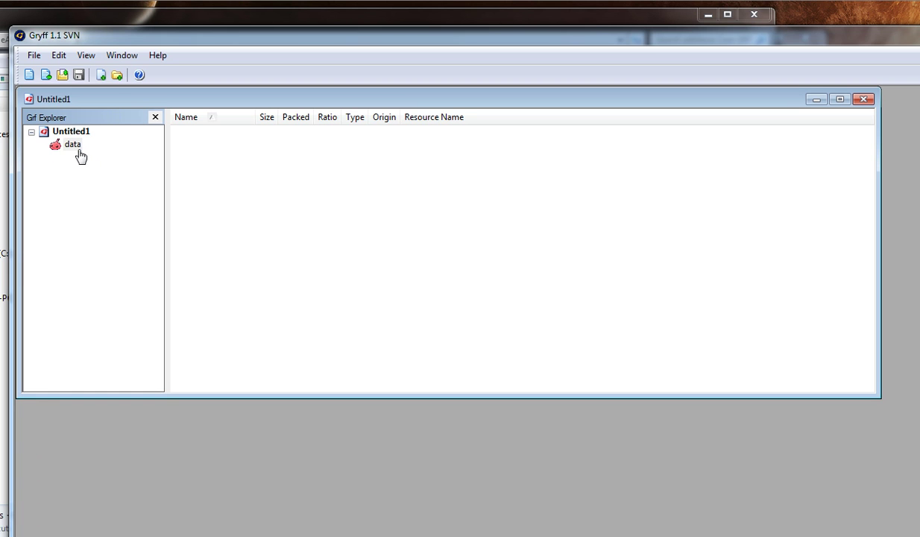
Add the Custom Texture\data directory to the archive, accepting CP-949 filename conversion.
left_click(57, 56)
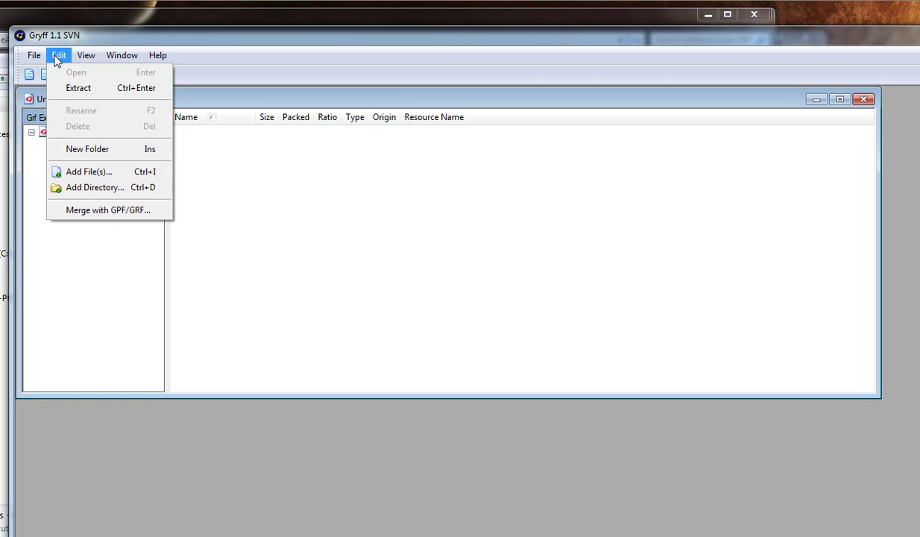
left_click(104, 188)
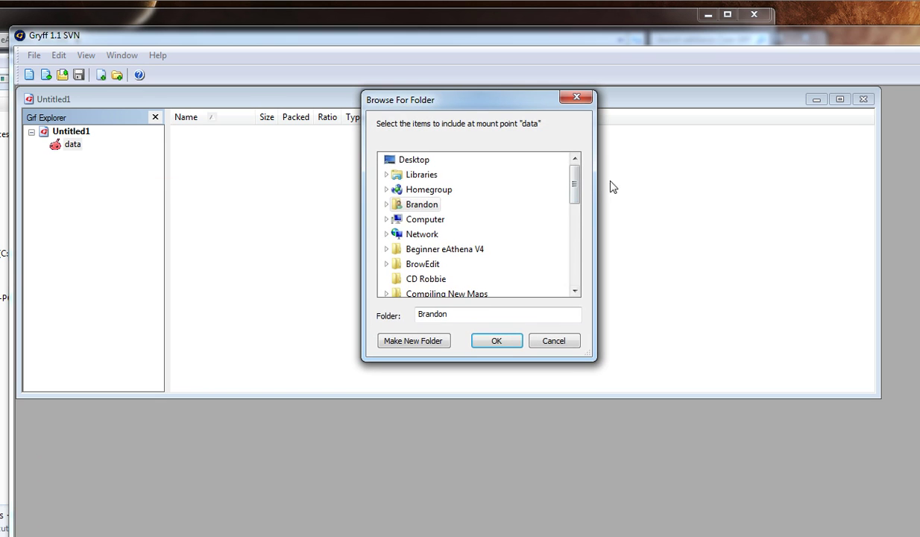
left_click_drag(575, 179, 578, 222)
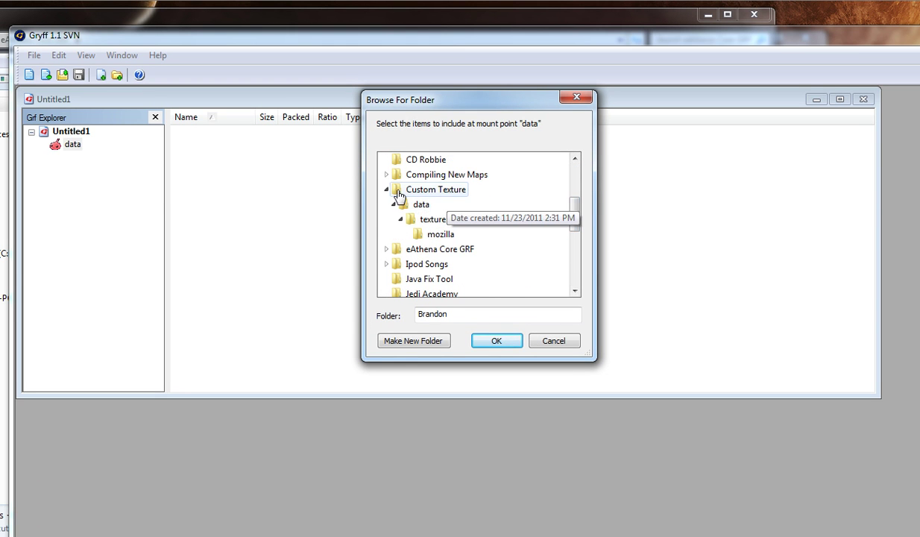
left_click(403, 206)
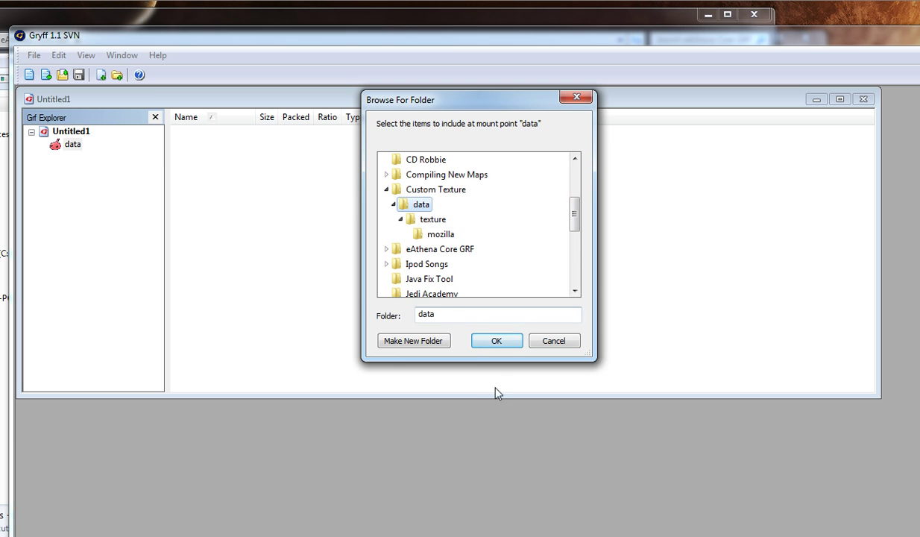
left_click(497, 342)
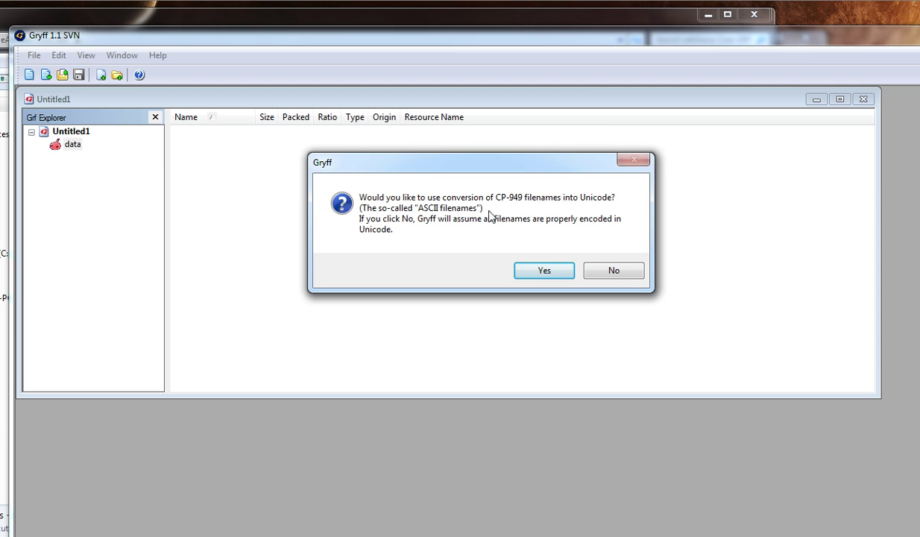
left_click(532, 266)
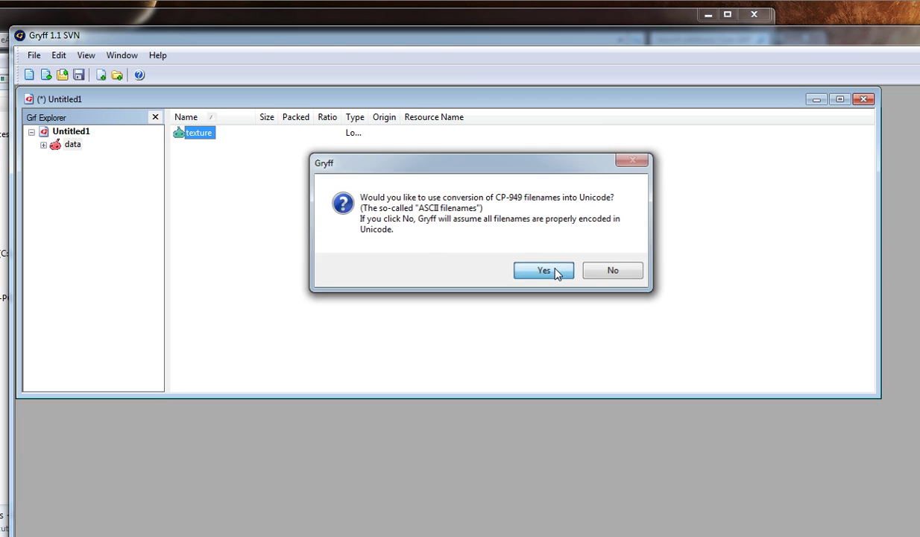
Expand data > texture > mozilla to confirm mozilla.bmp is in the archive.
left_click(44, 145)
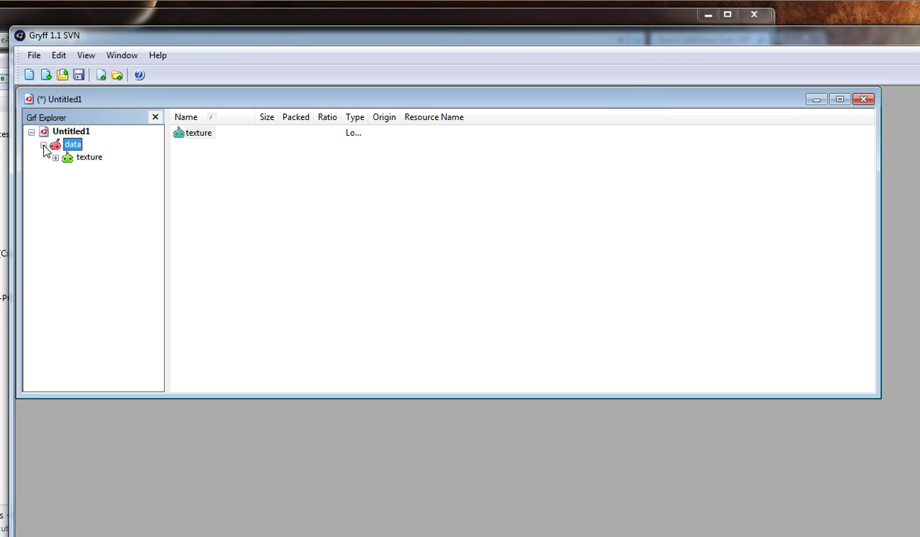
left_click(55, 157)
left_click(83, 178)
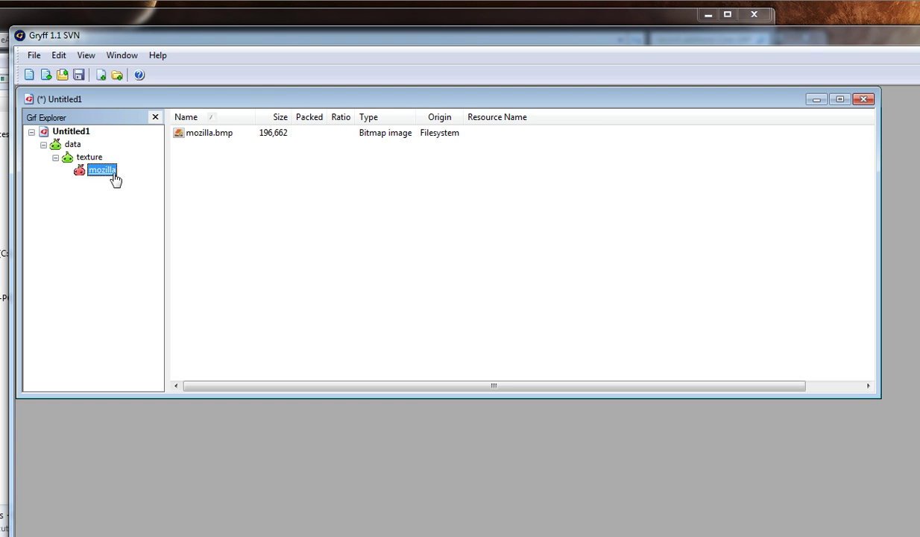
left_click(214, 133)
left_click(246, 186)
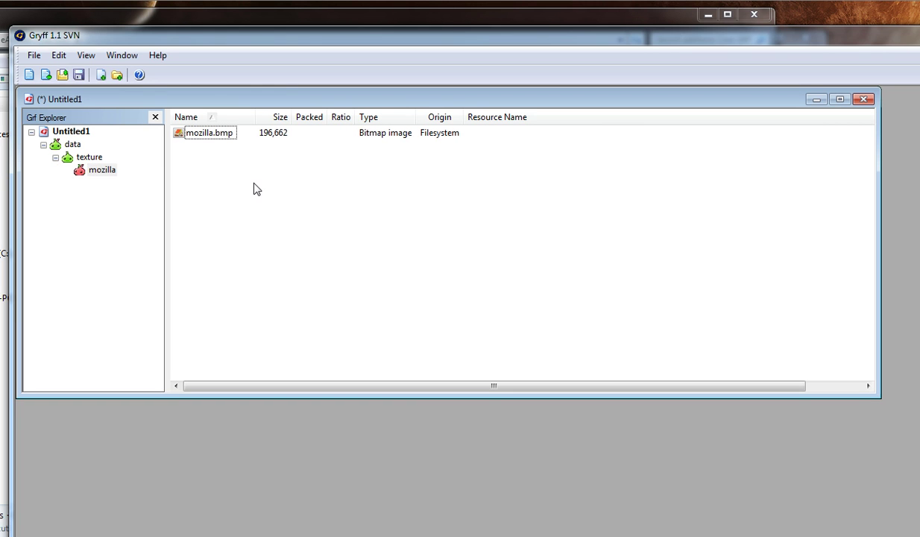
Save the Gryff archive as customt.grf on the Desktop, overwrite the old file, and close Gryff.
right_click(63, 134)
left_click(99, 216)
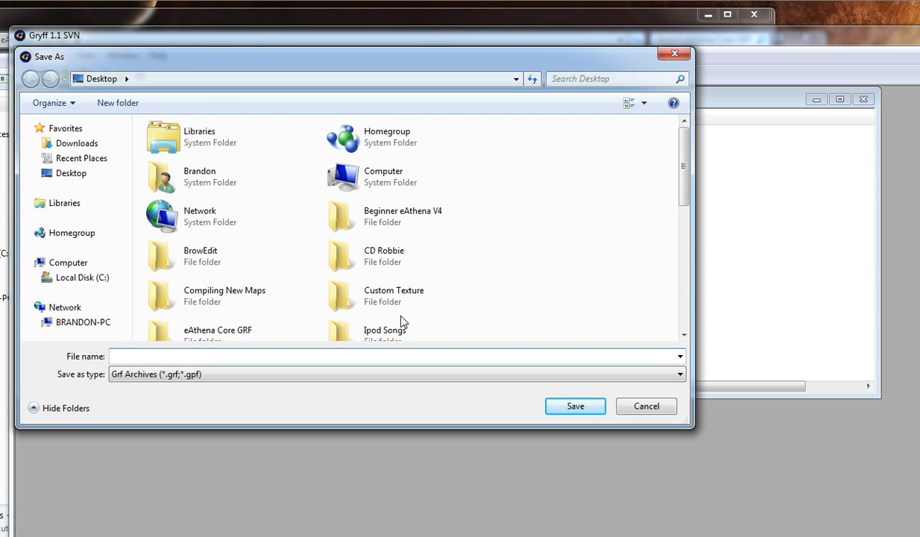
type("customt")
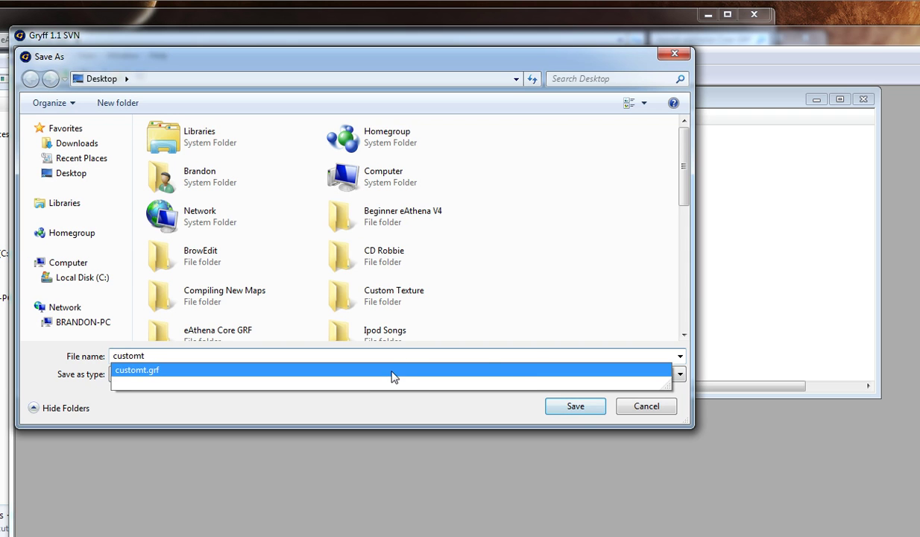
left_click(447, 369)
left_click(576, 406)
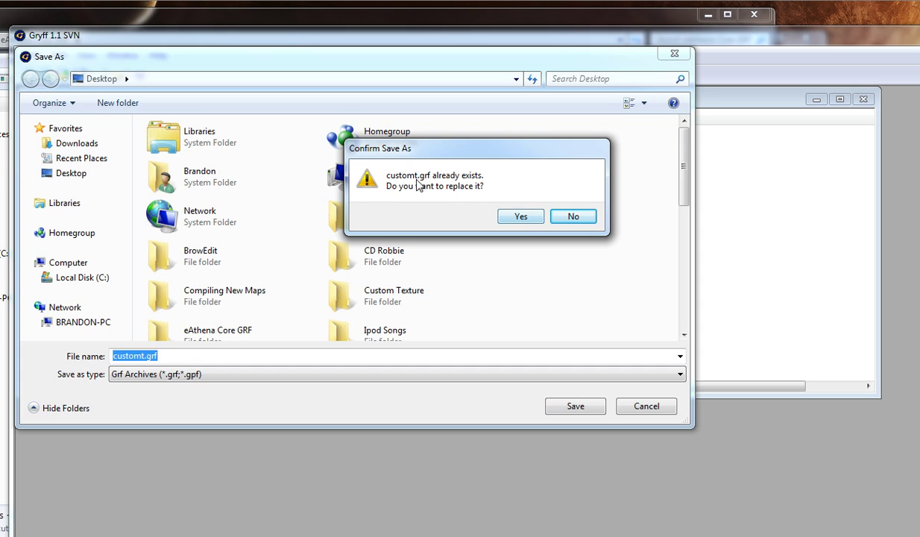
left_click(520, 218)
key("alt+Tab")
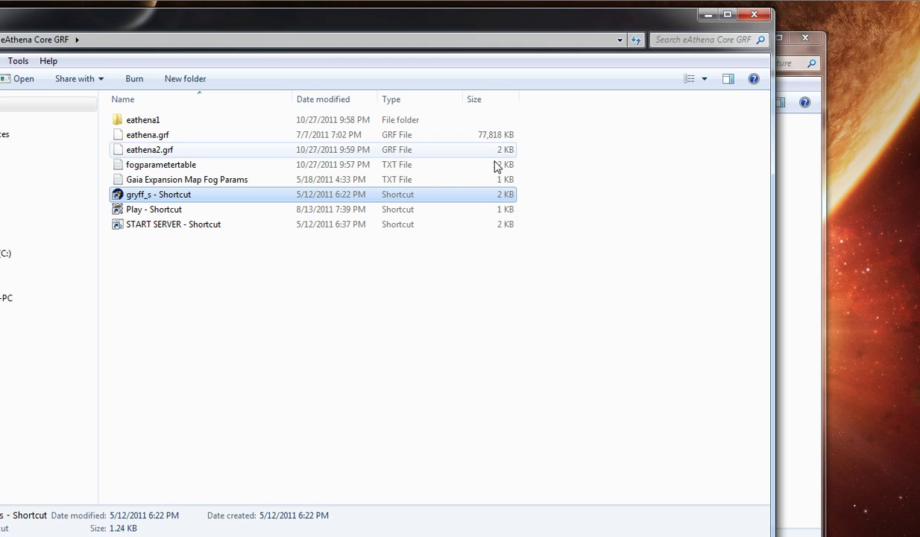
left_click(712, 14)
Close the Custom Texture folder and check the saved customt.grf file on the desktop.
left_click(805, 37)
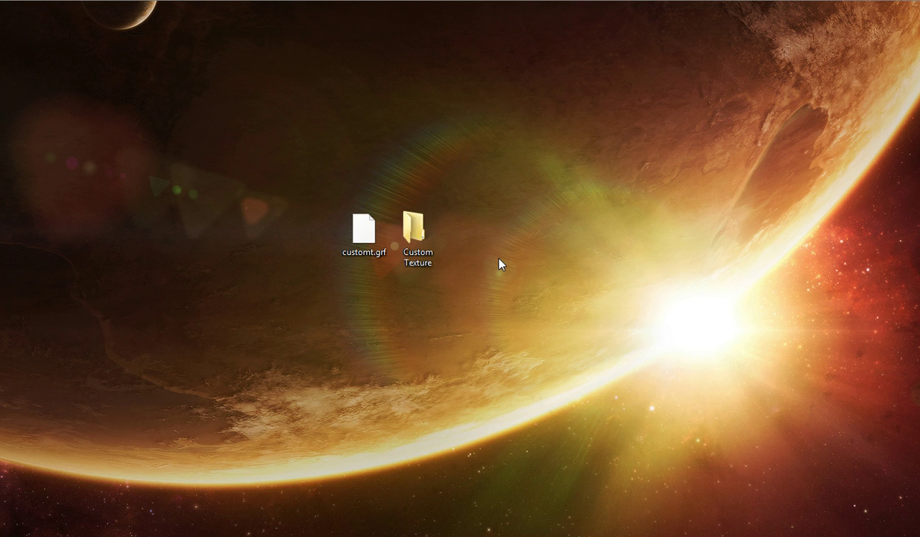
left_click(363, 232)
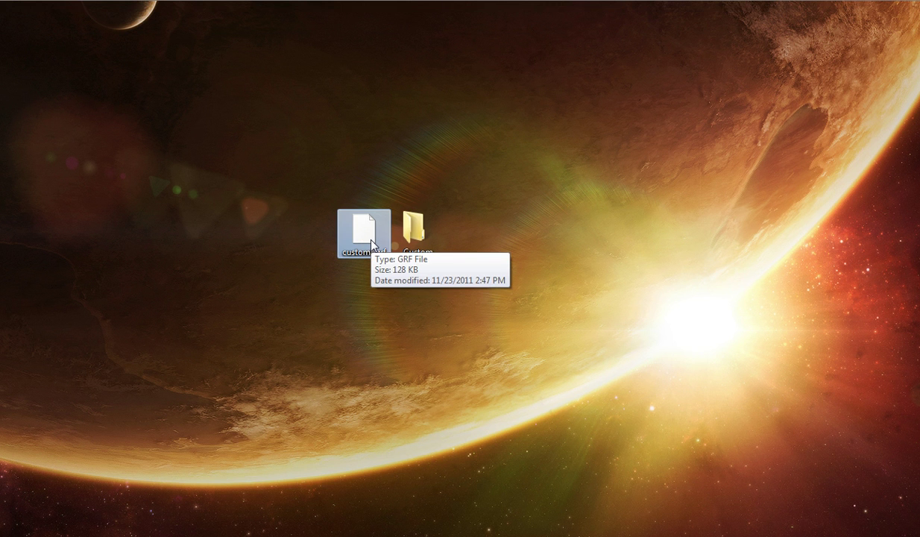
left_click(499, 239)
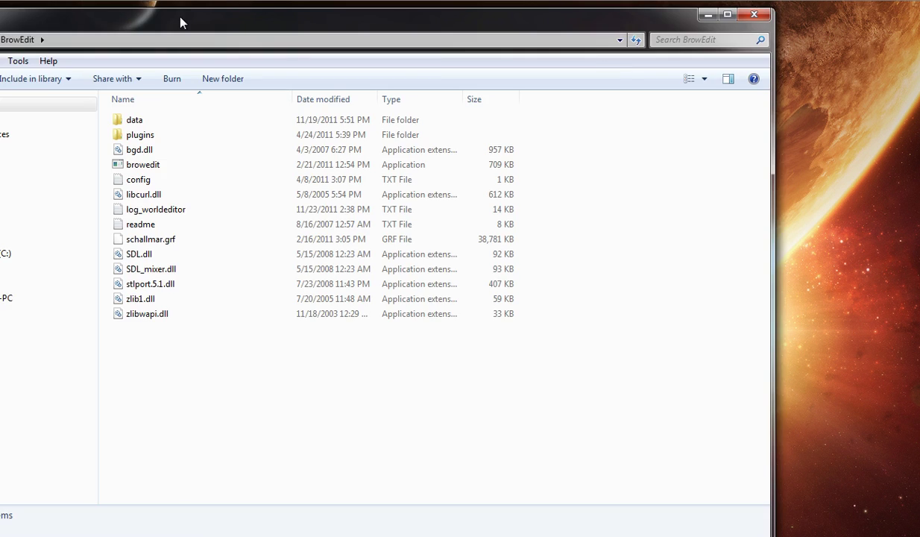
Browse to BrowEdit's data\configs folder and open the ro config file with Edit.
left_click_drag(180, 21, 335, 25)
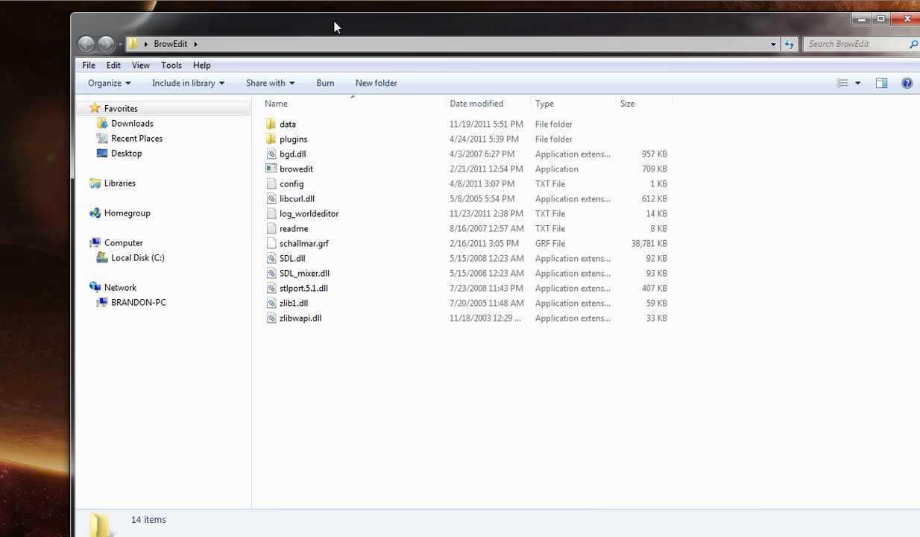
double_click(288, 127)
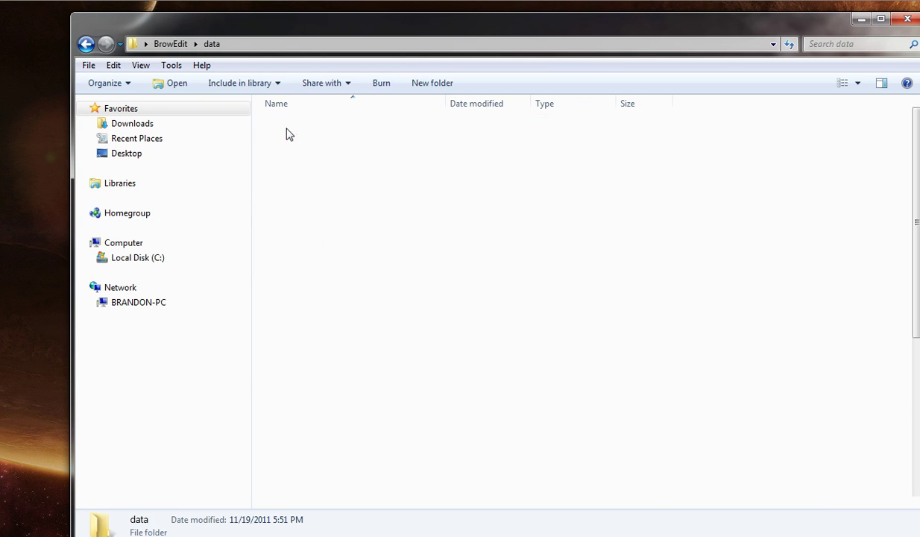
left_click_drag(298, 36, 167, 32)
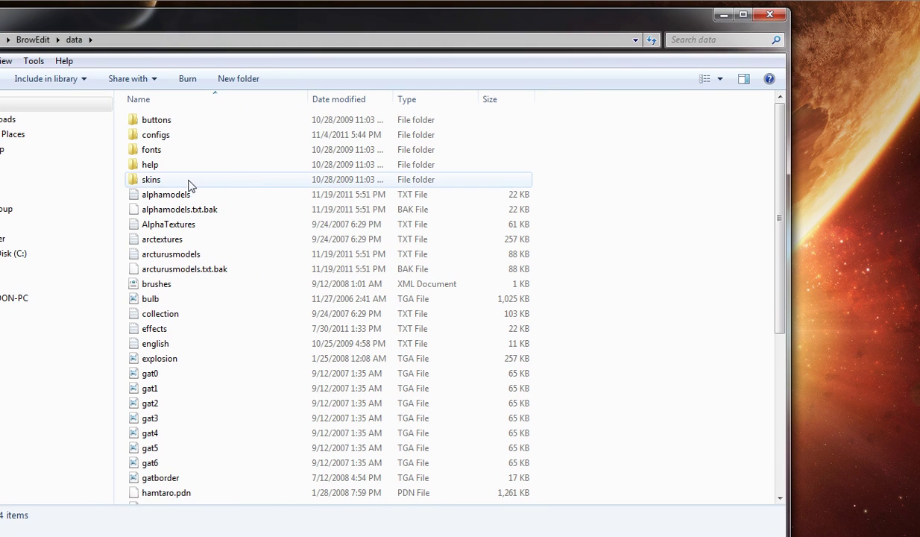
double_click(153, 135)
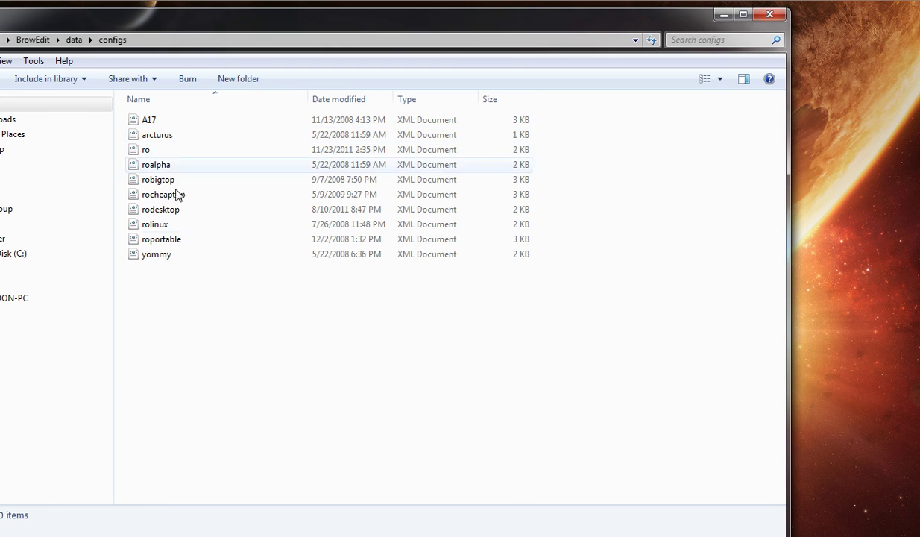
right_click(145, 154)
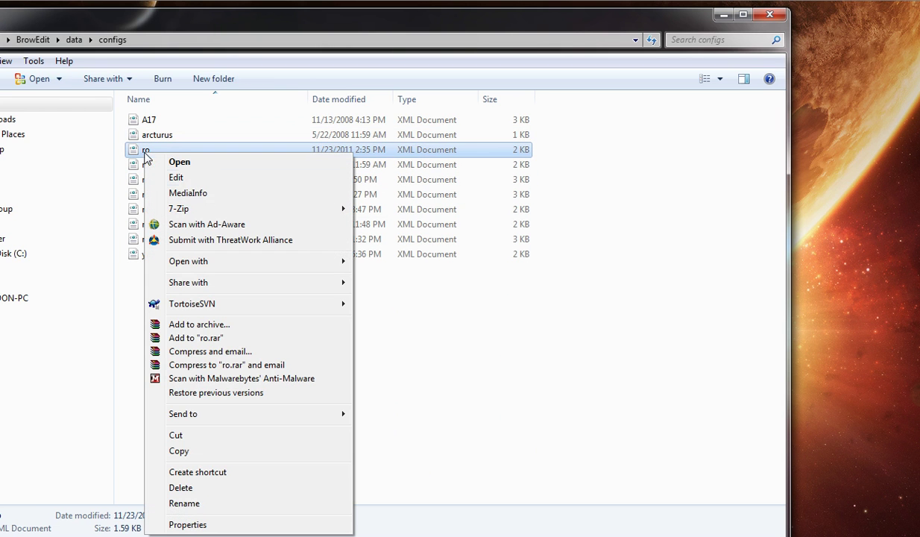
left_click(186, 185)
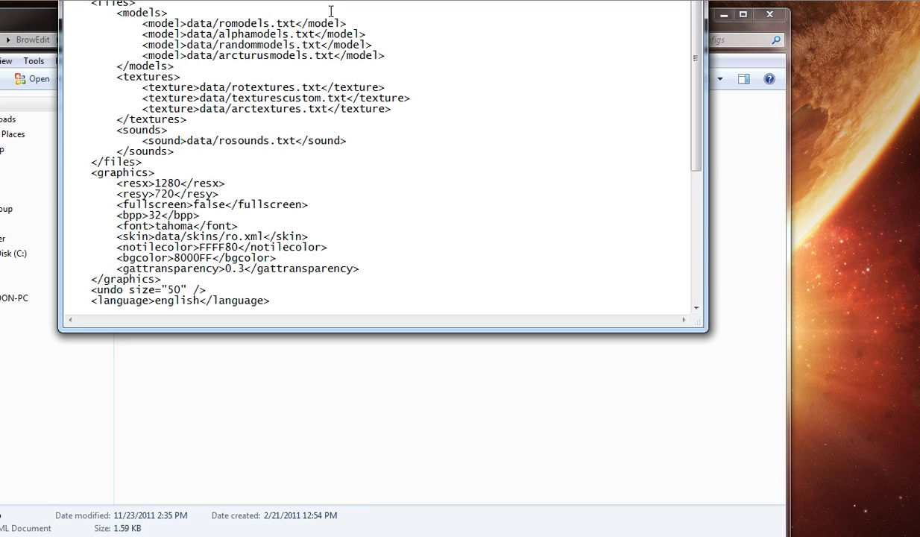
Scroll through ro.xml in Notepad and inspect the customt.grf archive line.
scroll(382, 157, "down", 2)
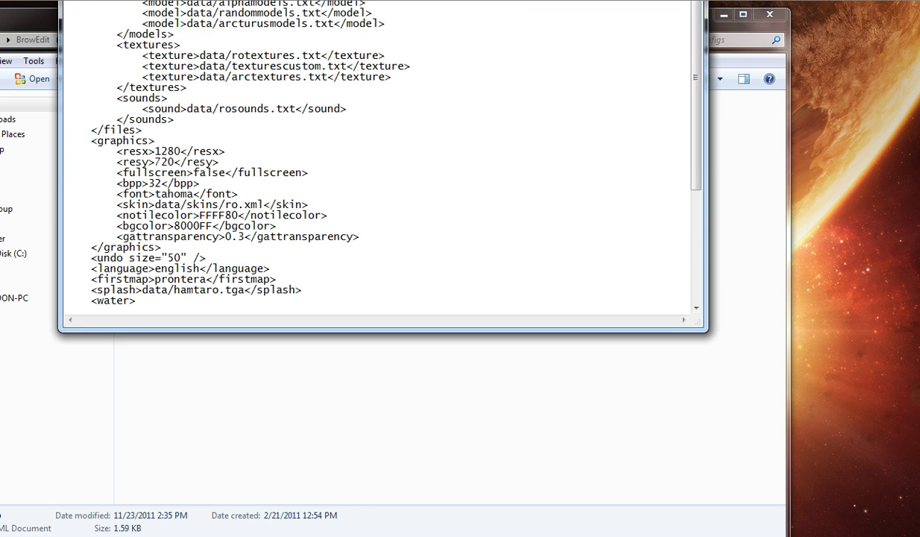
scroll(382, 157, "up", 2)
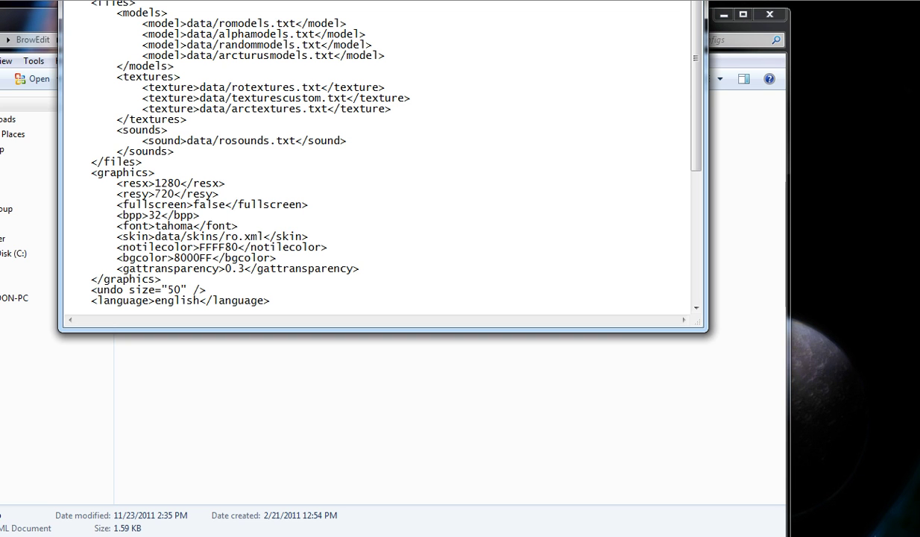
left_click_drag(373, 0, 376, 86)
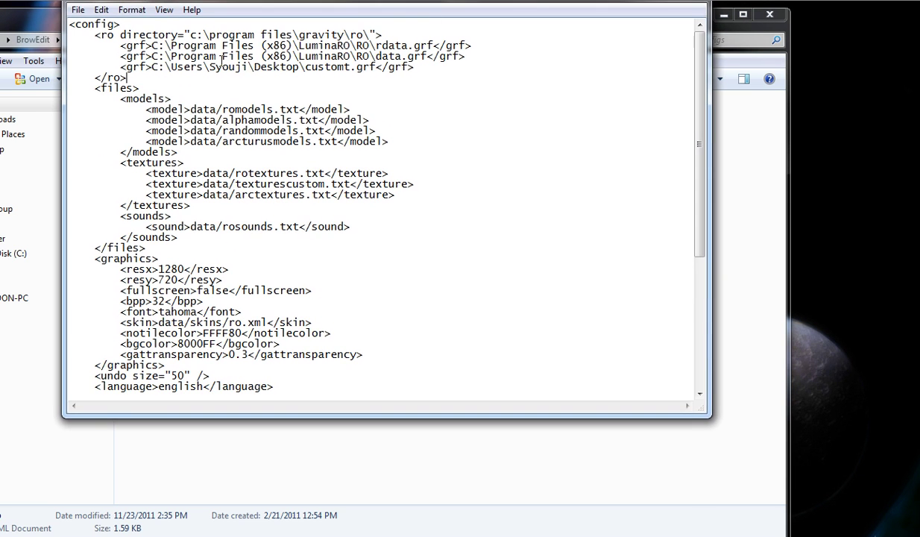
mouse_move(120, 66)
left_mouse_down()
mouse_move(186, 67)
mouse_move(124, 78)
left_mouse_up()
left_click(451, 68)
Close Notepad and the configs window, then open data\texturescustom.txt in Notepad++.
key("alt+F4")
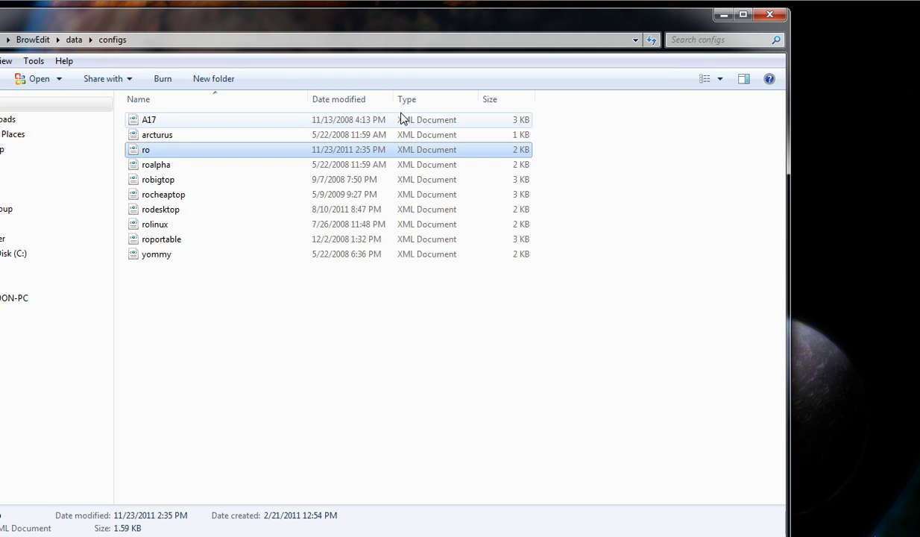
left_click(770, 16)
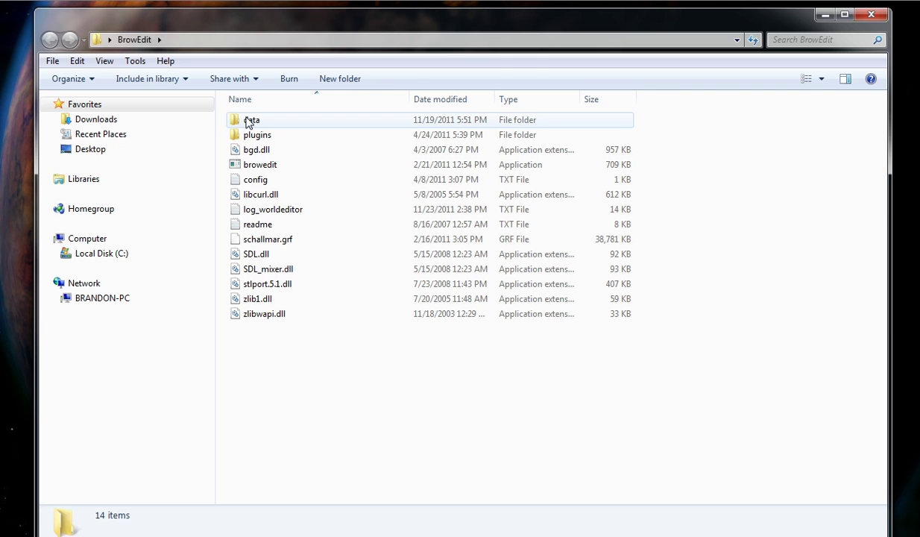
double_click(248, 120)
scroll(305, 216, "down", 5)
scroll(312, 209, "down", 1)
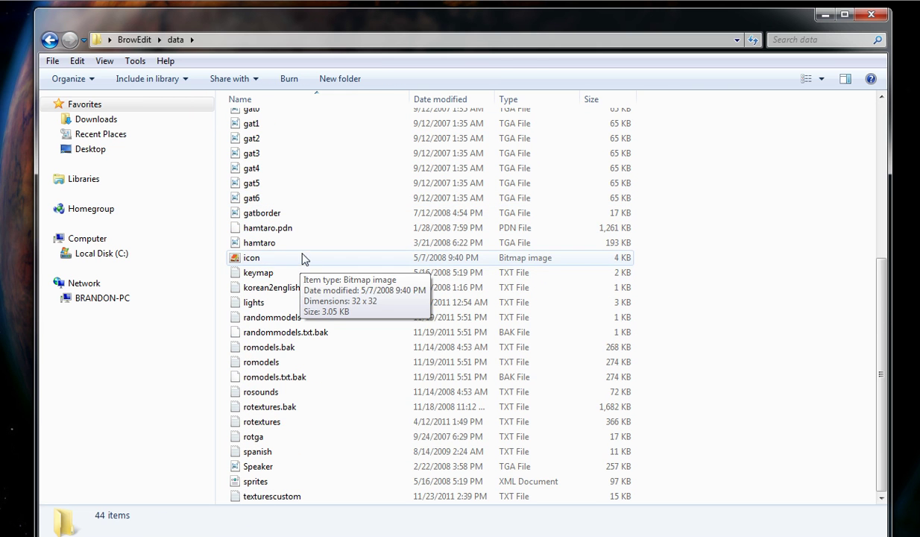
left_click(278, 497)
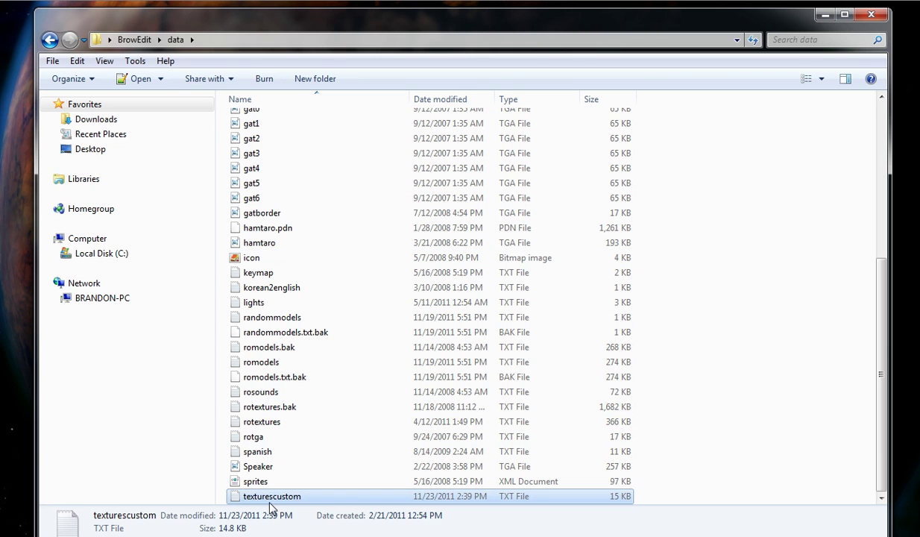
double_click(271, 498)
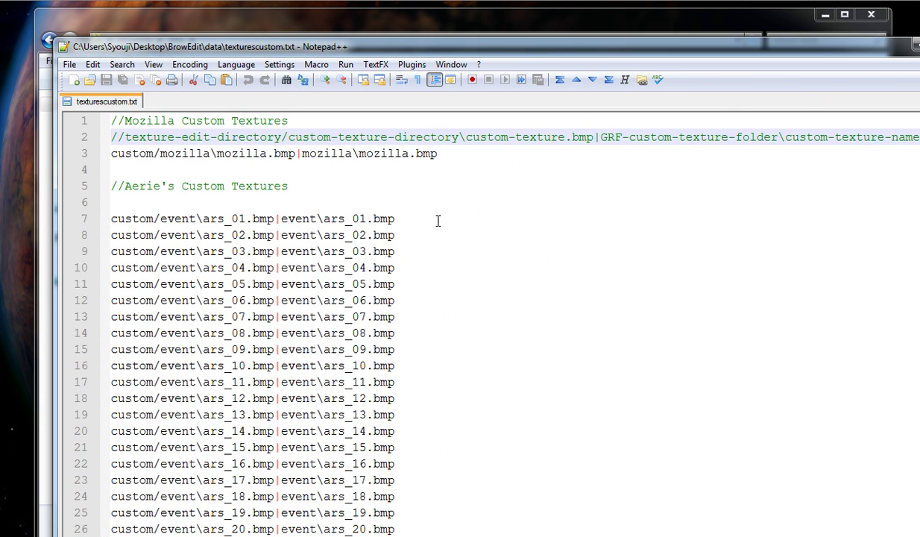
Scroll texturescustom.txt and look over the block of event texture entries.
scroll(433, 213, "down", 1)
scroll(430, 208, "up", 1)
left_click_drag(122, 177, 462, 397)
left_click(504, 321)
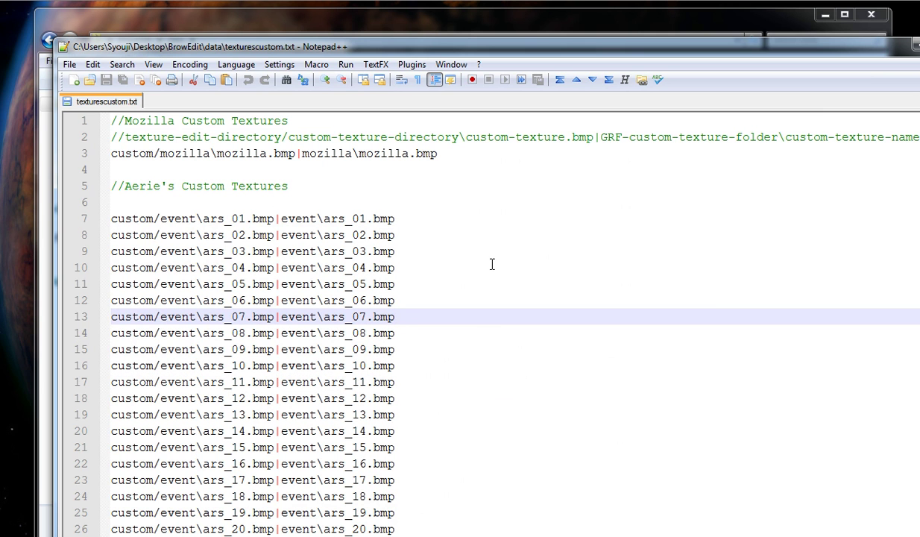
Review the custom/mozilla\mozilla.bmp entry on line 3.
scroll(477, 321, "down", 9)
scroll(478, 321, "up", 9)
left_click_drag(478, 153, 41, 155)
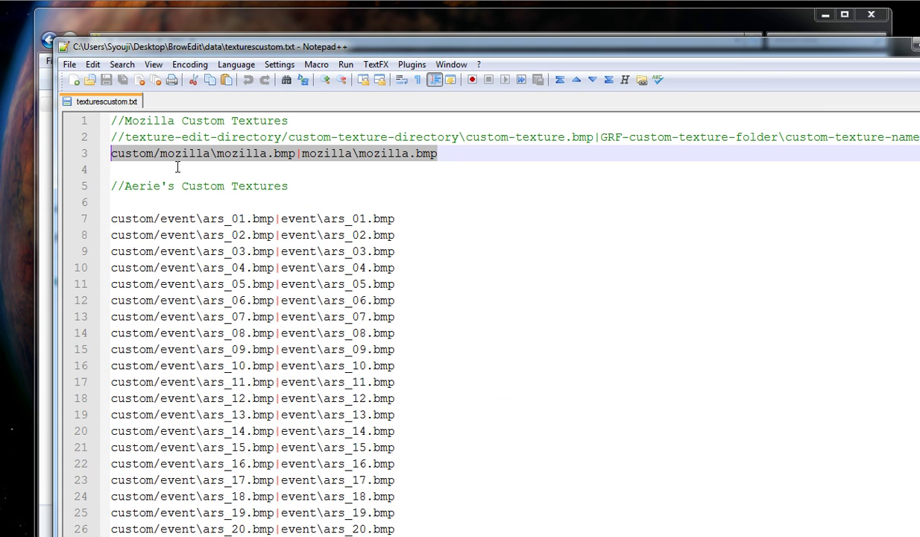
left_click(373, 170)
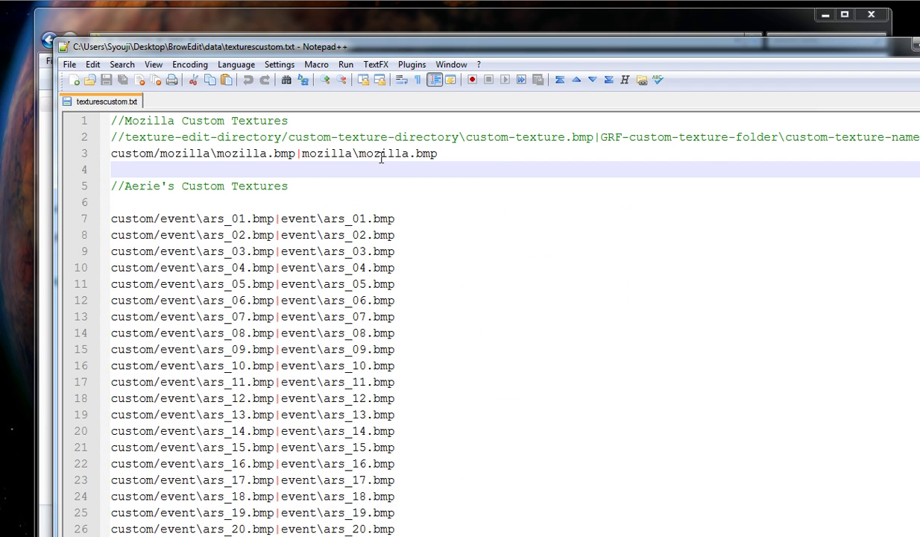
double_click(121, 153)
left_click(546, 189)
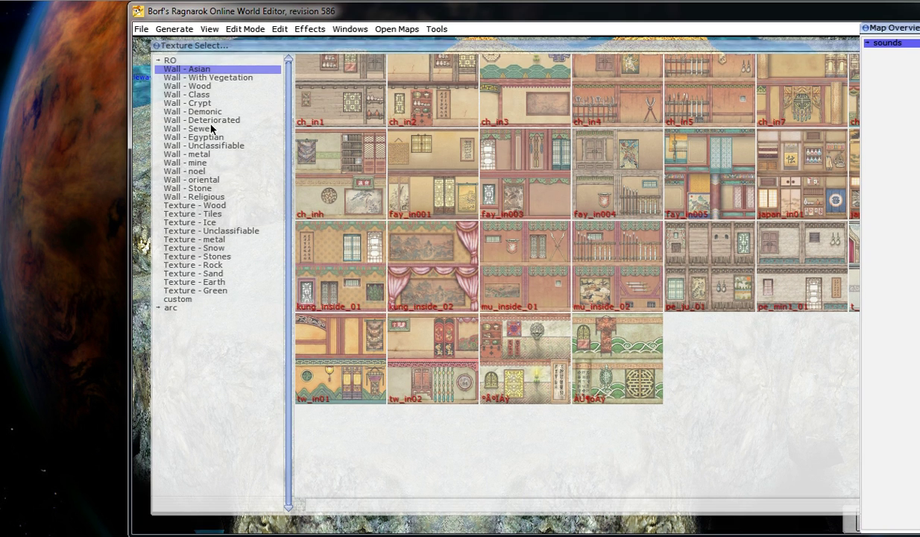
View BrowEdit's custom texture category and highlight the 'custom' and 'mozilla' occurrences in the file.
left_click(235, 331)
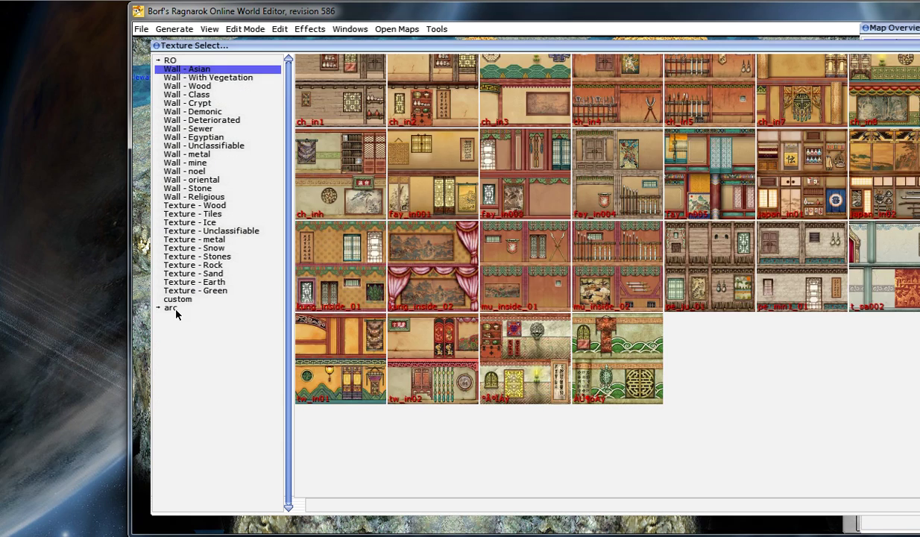
left_click(177, 299)
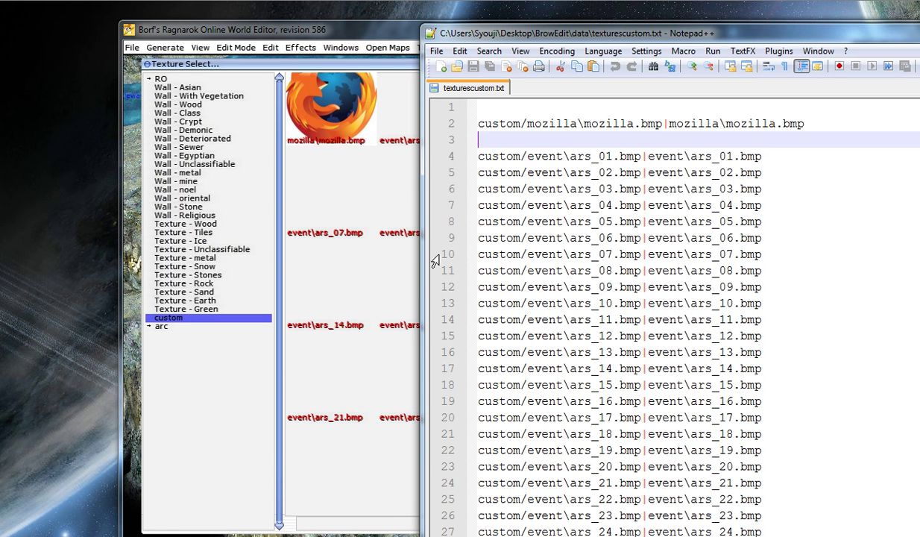
double_click(523, 124)
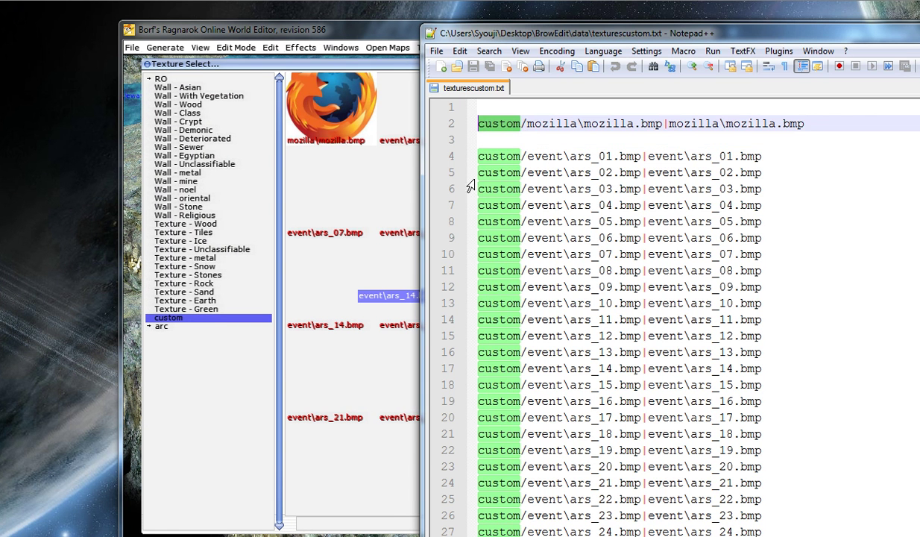
double_click(548, 124)
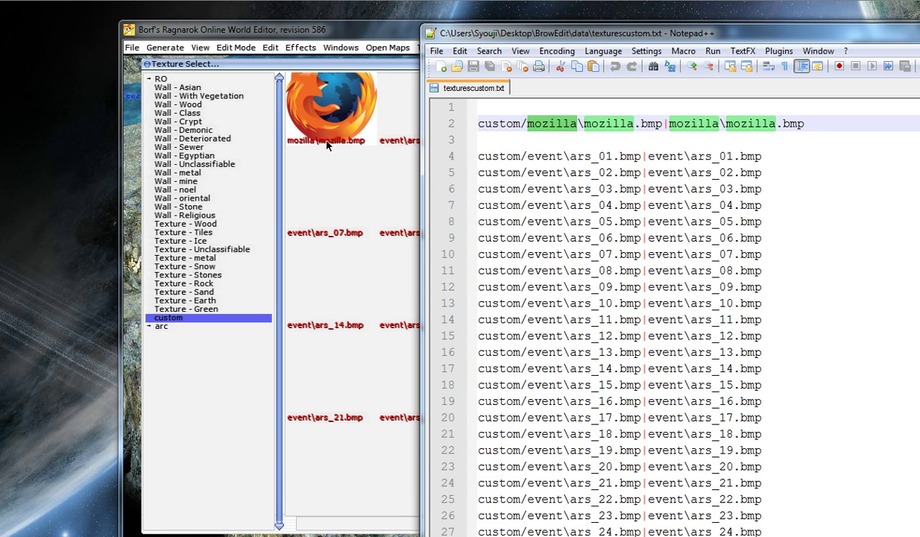
left_click(301, 149)
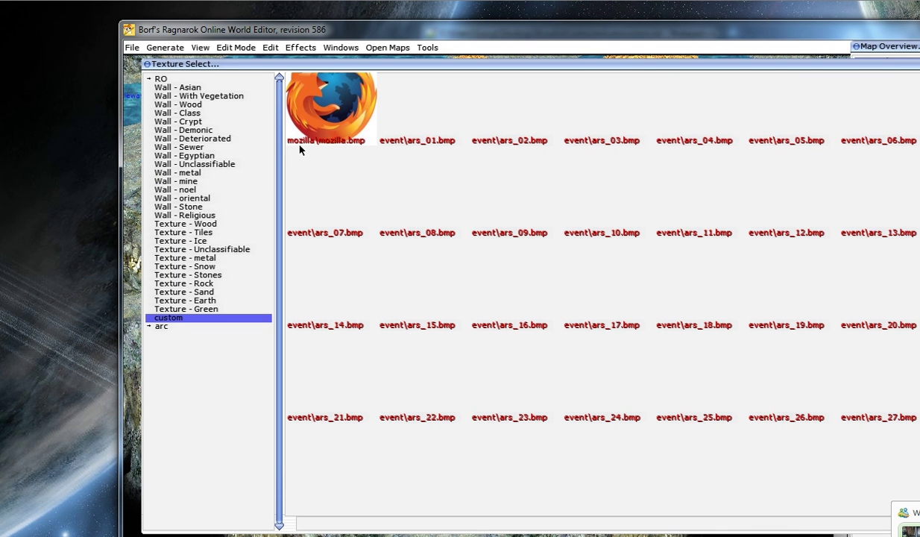
key("alt+Tab")
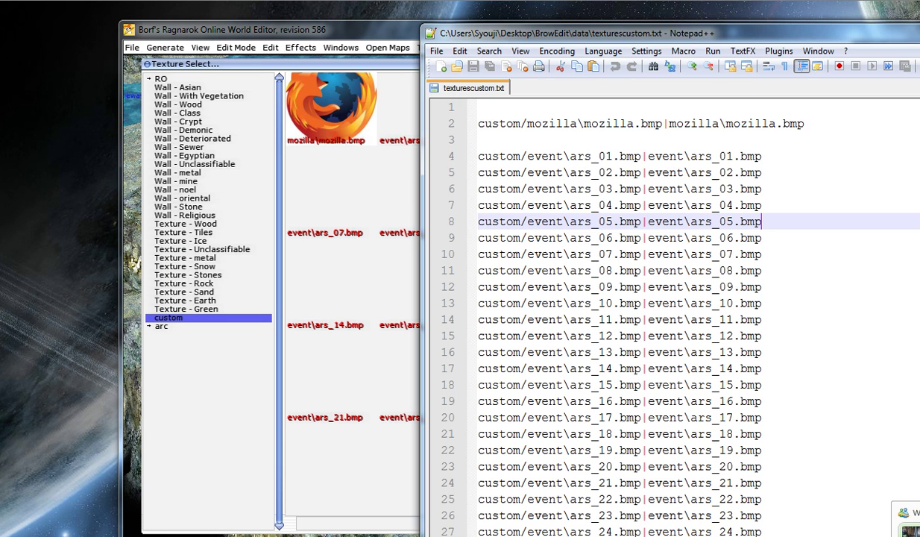
left_click(518, 129)
left_click(589, 138)
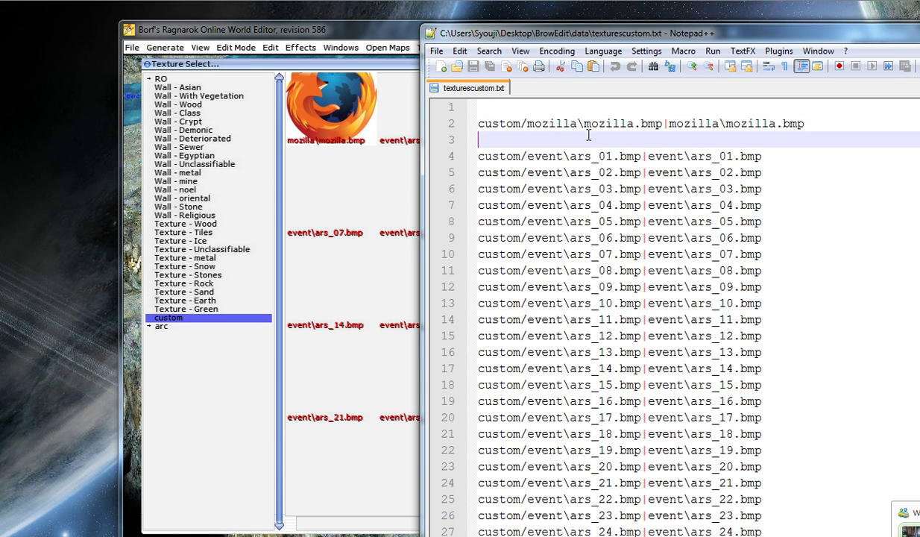
left_click_drag(586, 123, 663, 121)
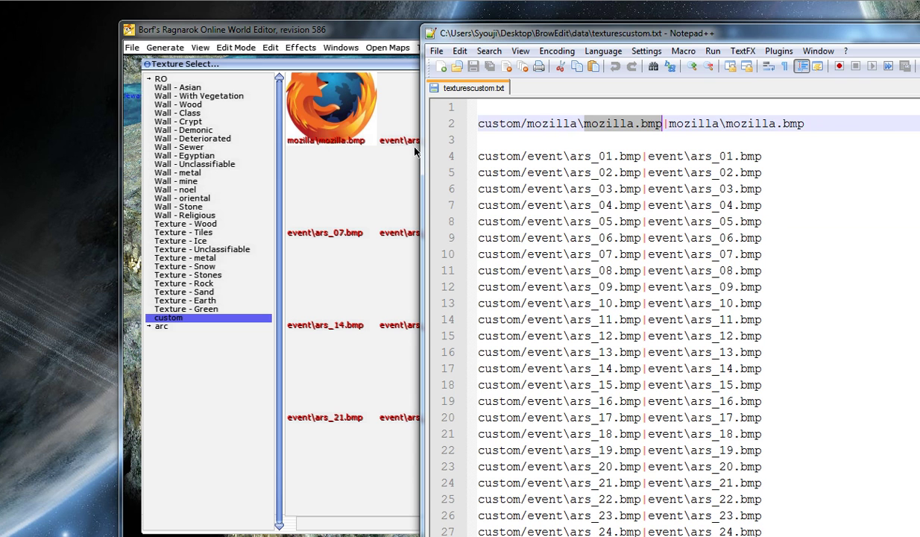
left_click(669, 126)
left_click_drag(669, 125, 442, 120)
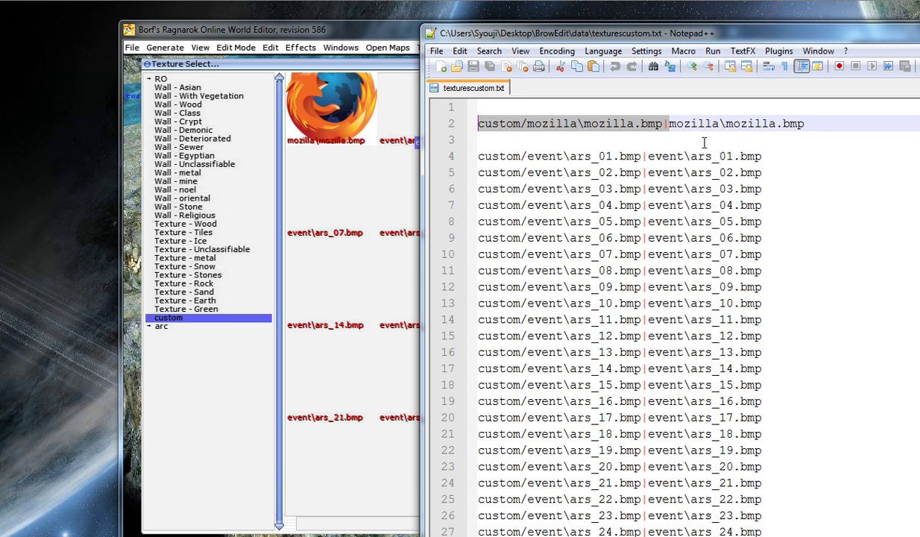
left_click(660, 125)
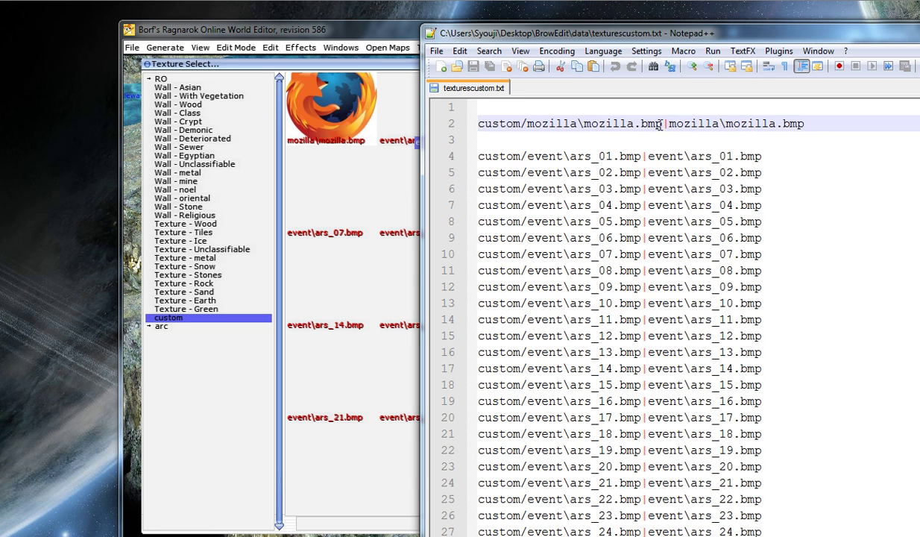
left_click_drag(665, 124, 473, 125)
left_click_drag(804, 125, 670, 125)
left_click(730, 154)
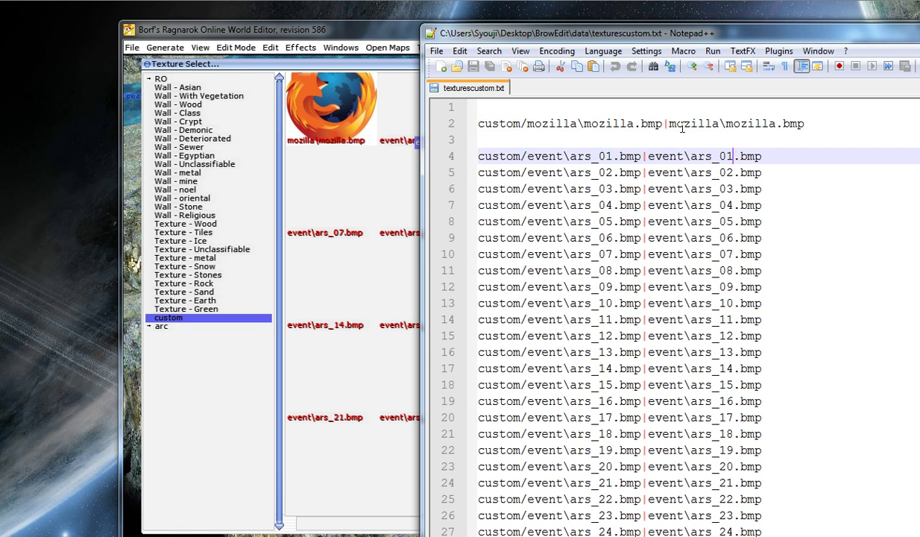
left_click(682, 125)
double_click(693, 124)
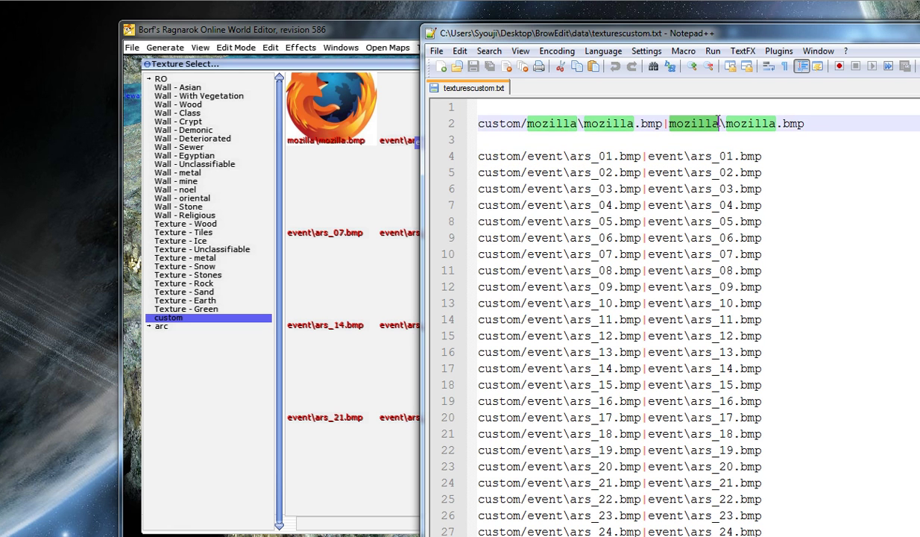
left_click(673, 124)
double_click(714, 124)
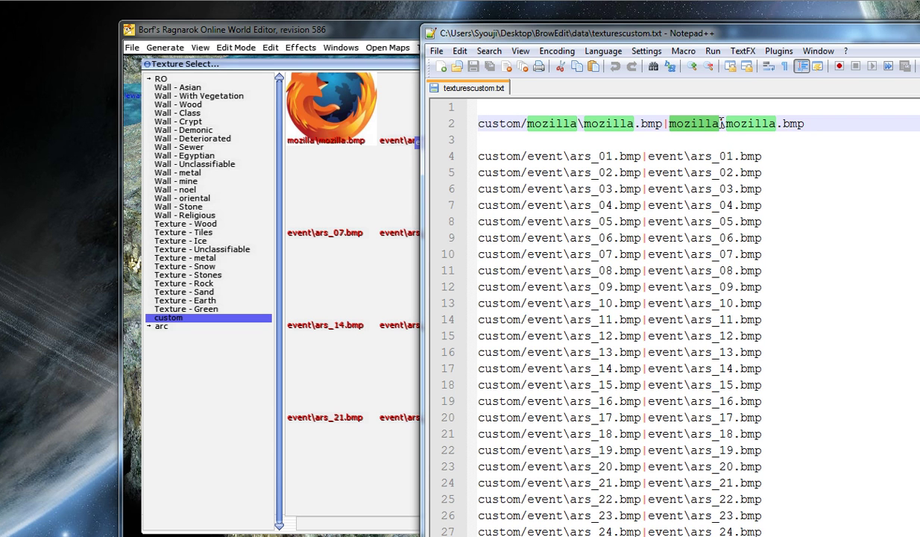
double_click(668, 123)
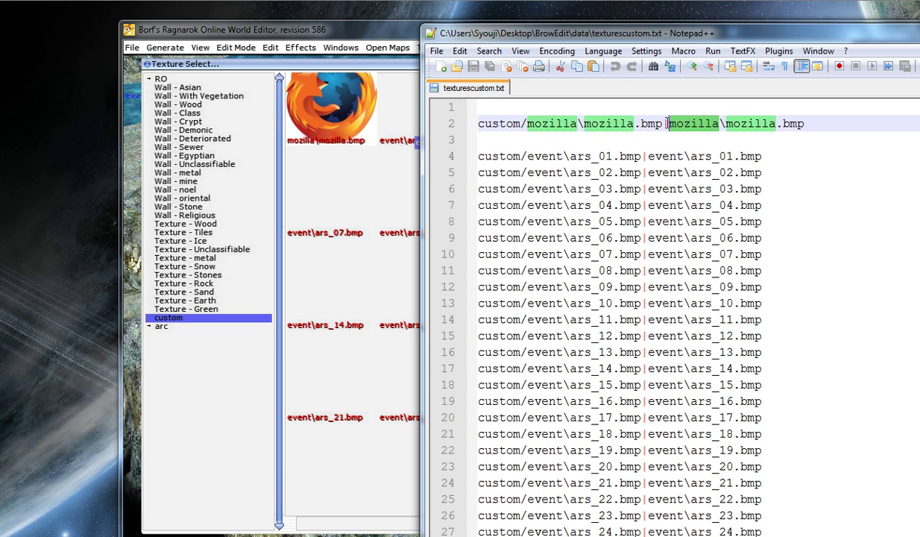
double_click(772, 123)
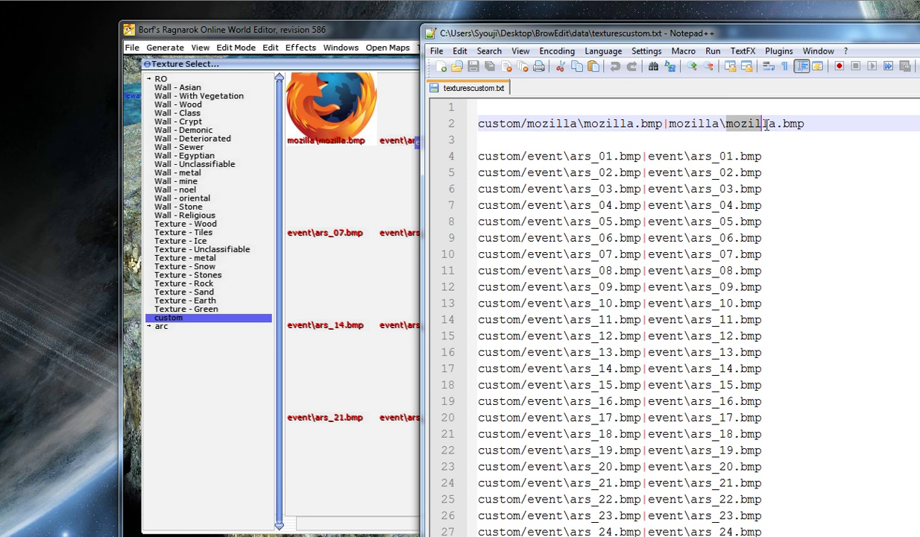
left_click(807, 124)
double_click(750, 124)
left_click(830, 132)
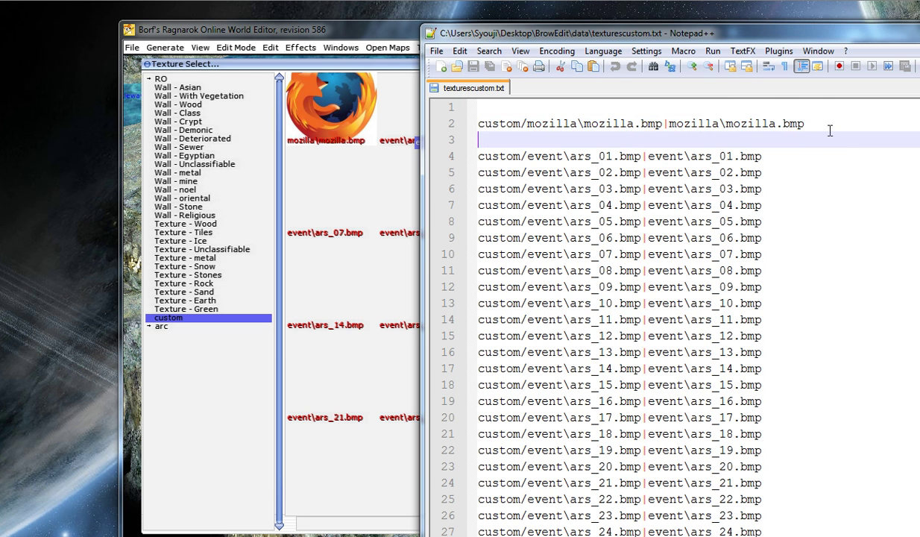
Paste a copy of the mozilla entry onto line 3 and change its last mozilla to google.
left_click_drag(823, 123, 411, 110)
key("ctrl+c")
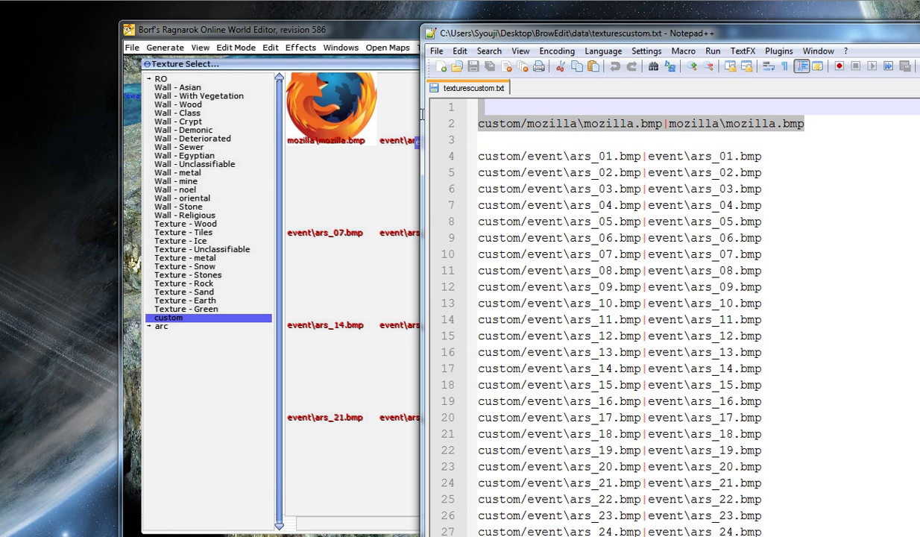
left_click(524, 142)
key("ctrl+v")
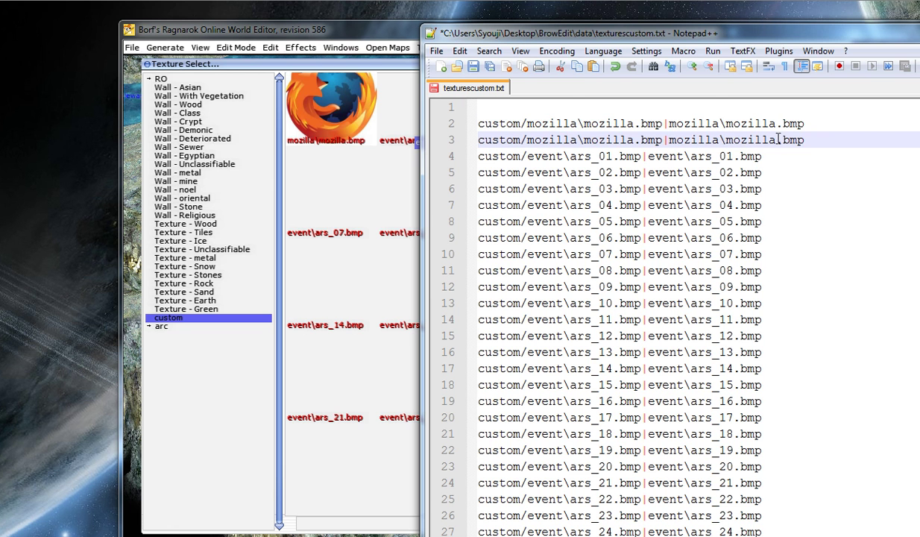
left_click_drag(756, 140, 700, 139)
left_click(740, 140)
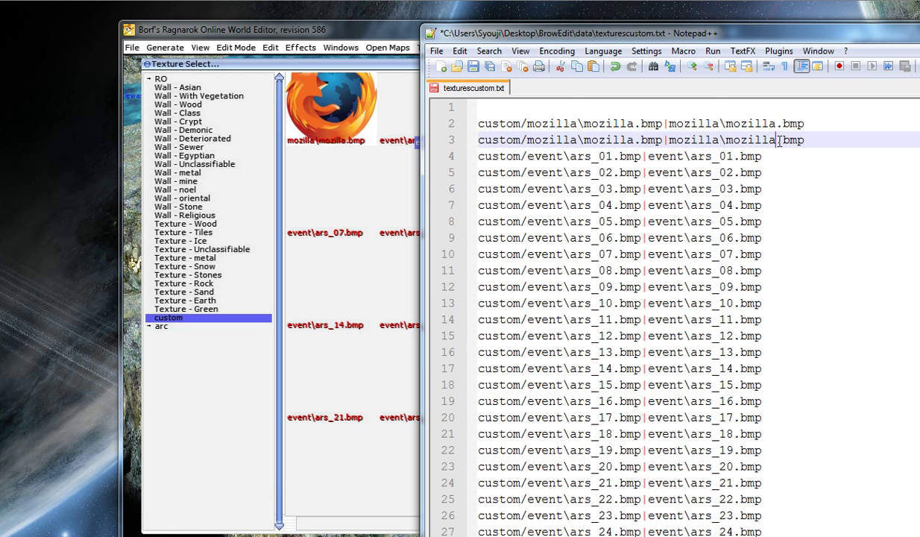
key("BackSpace")
key("BackSpace")
key("BackSpace")
key("BackSpace")
key("BackSpace")
key("BackSpace")
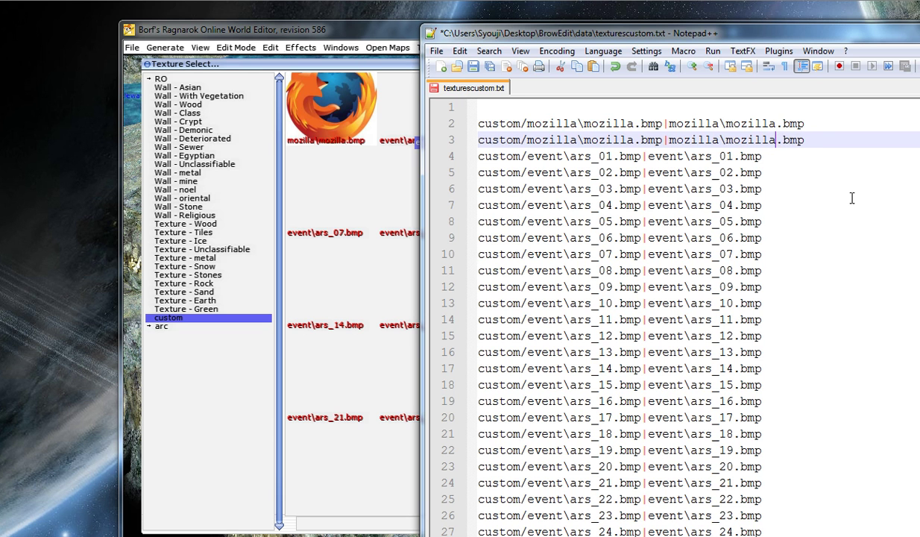
key("BackSpace")
type("google")
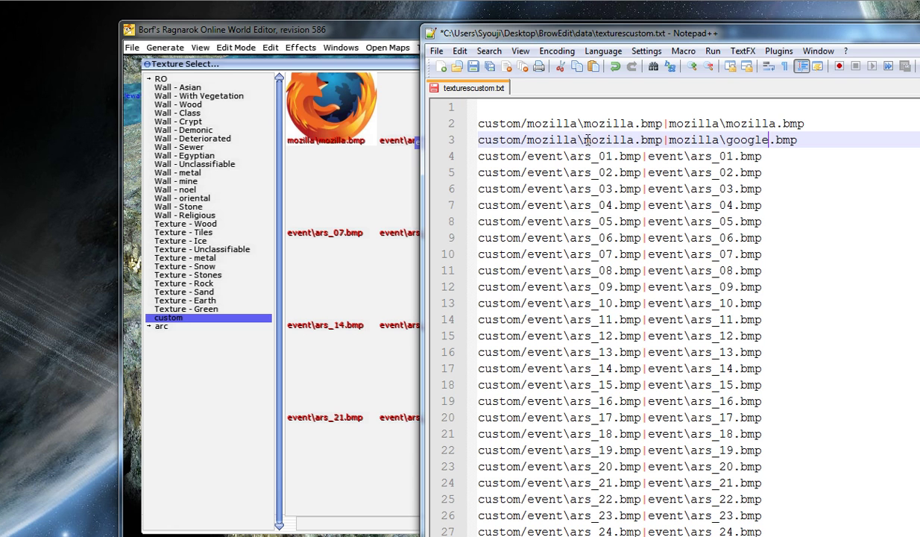
Change the second mozilla to google, then delete line 3 and save texturescustom.txt.
left_click_drag(587, 140, 613, 140)
type("google")
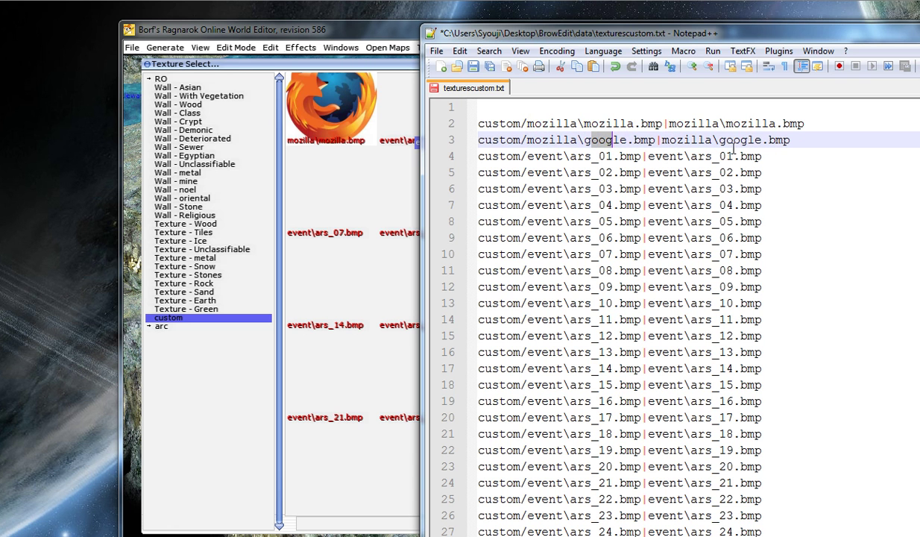
left_click_drag(853, 144, 458, 147)
key("Delete")
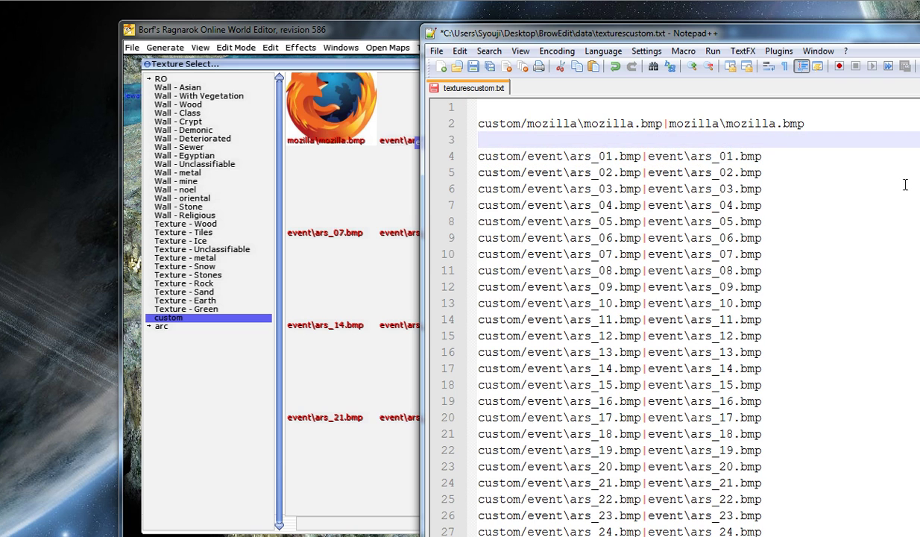
key("ctrl+s")
left_click_drag(857, 33, 668, 40)
key("alt+F4")
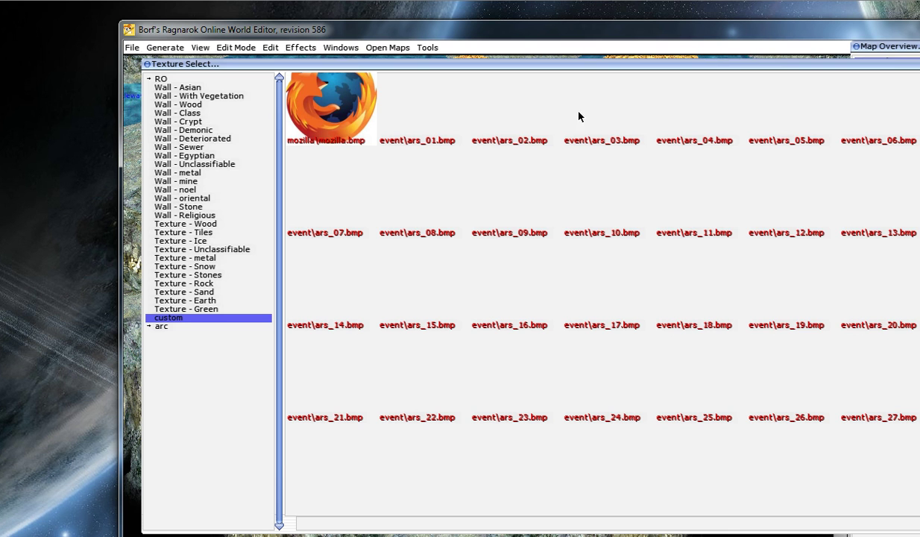
Select the mozilla.bmp Firefox texture and paint it onto the central coin pile.
left_click(333, 109)
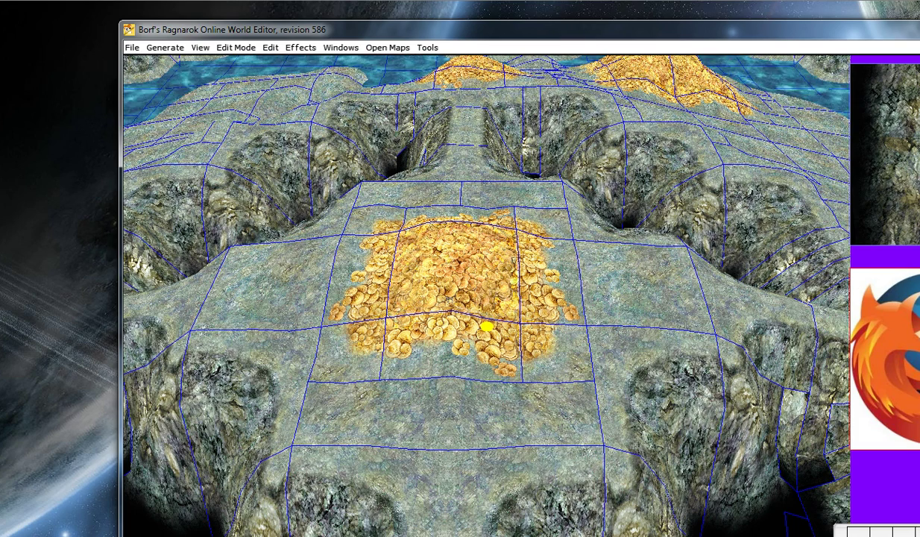
left_click_drag(666, 32, 563, 31)
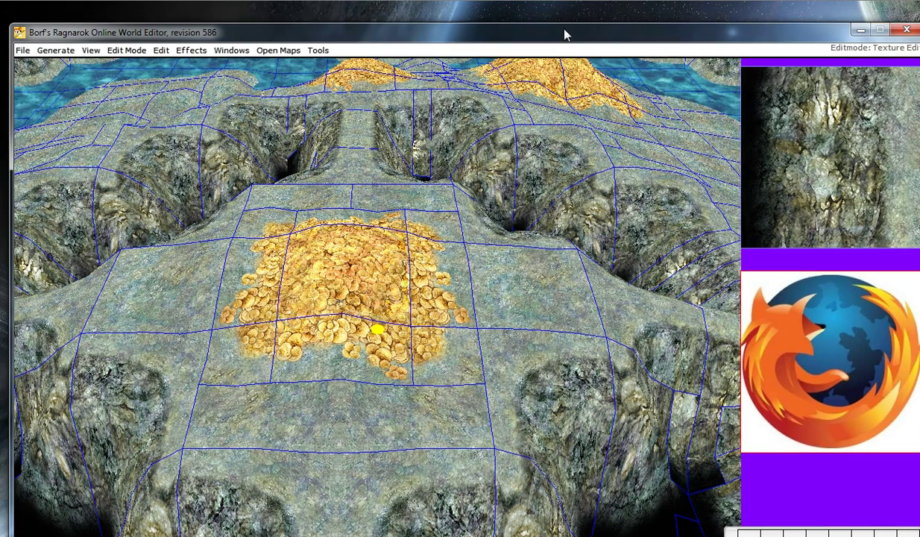
scroll(388, 328, "down", 3, "shift")
scroll(413, 305, "up", 1, "shift")
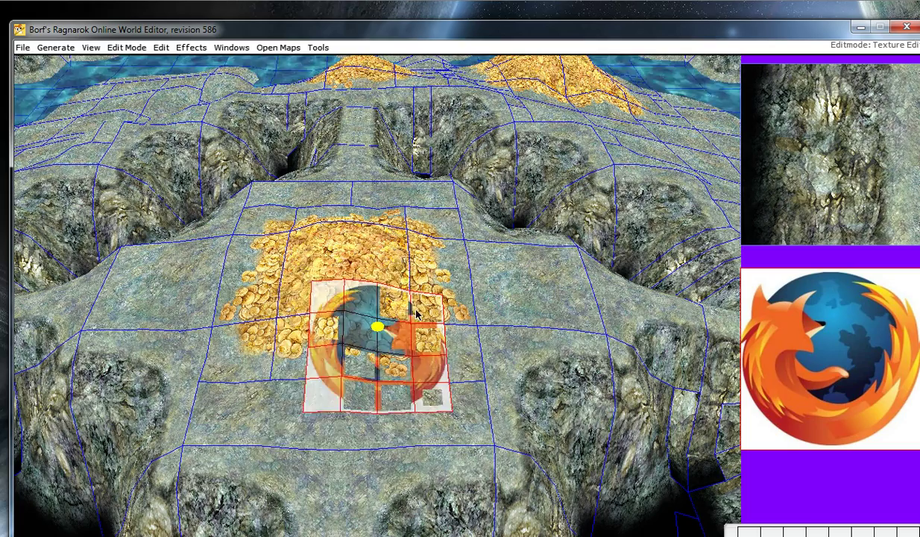
left_click(403, 258)
key("F2")
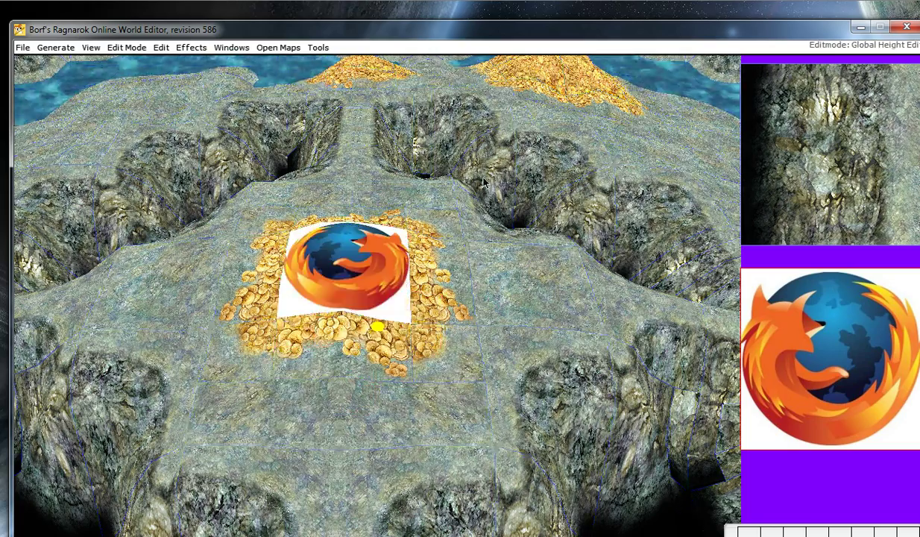
mouse_move(417, 246)
right_mouse_down()
mouse_move(460, 261)
mouse_move(416, 290)
mouse_move(427, 270)
mouse_move(345, 324)
mouse_move(357, 351)
mouse_move(358, 261)
mouse_move(416, 236)
right_mouse_up()
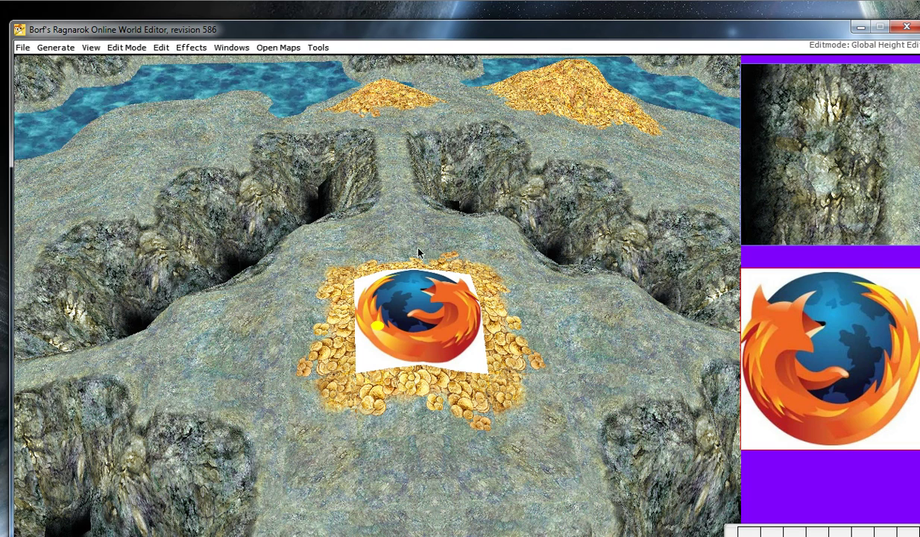